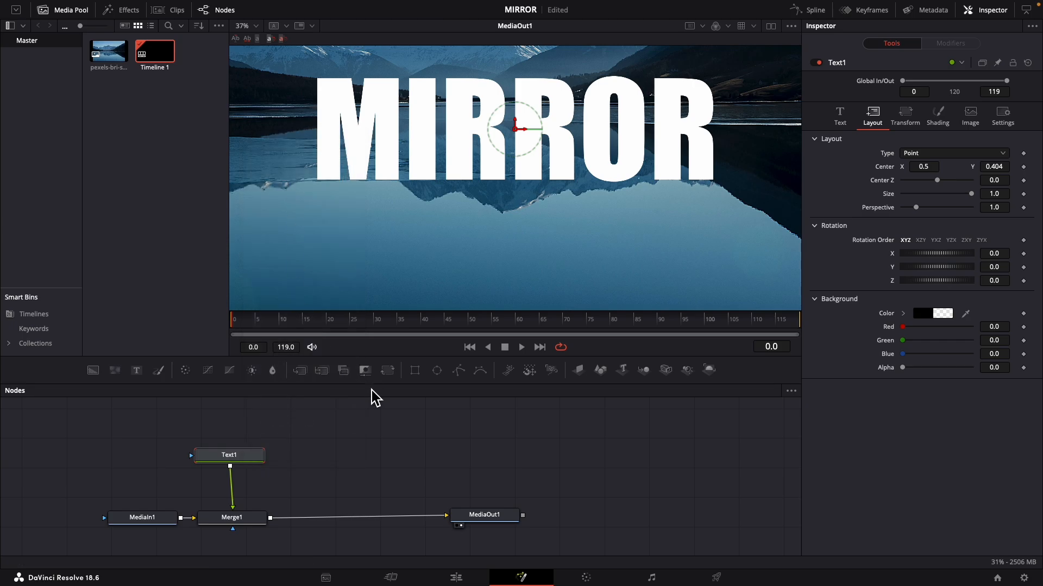
Paste a copy of the MIRROR text node and merge it onto the Merge1 output with a vertical flip
{"action": "right_click", "coordinate": [343, 448]}
{"action": "left_click", "coordinate": [351, 422]}
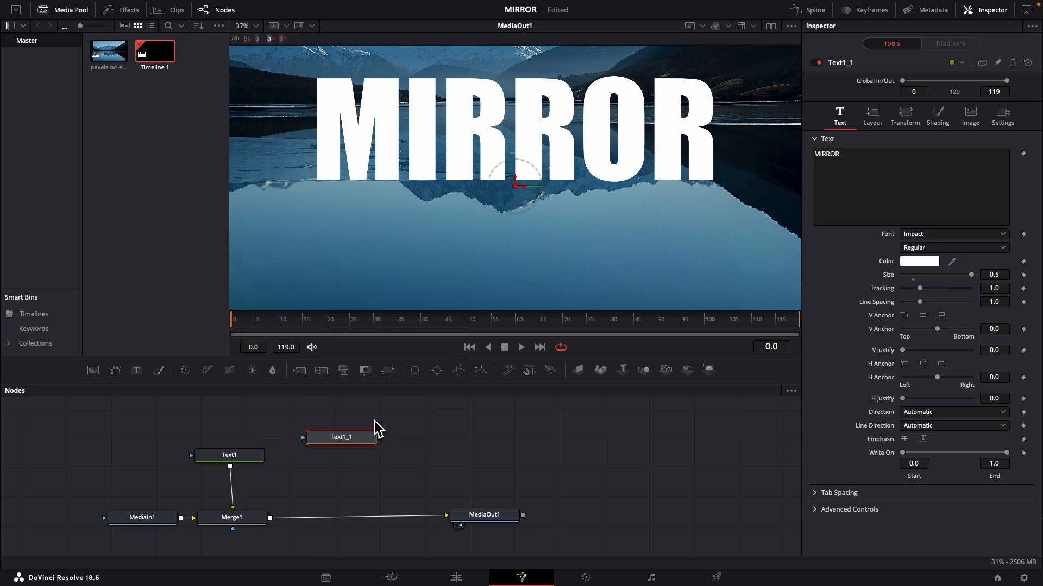
{"action": "left_click_drag", "start_coordinate": [347, 449], "coordinate": [277, 527]}
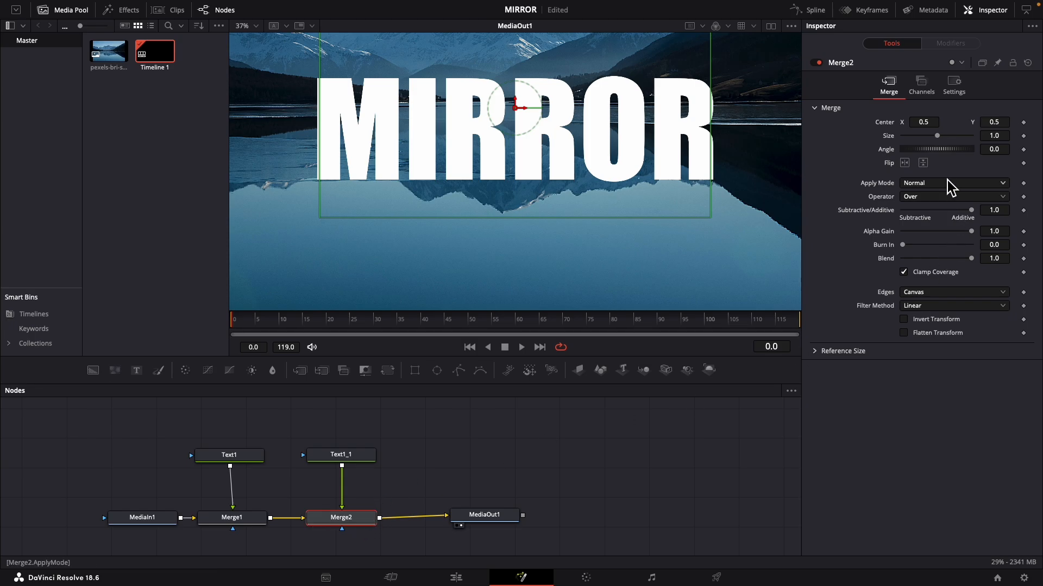
{"action": "left_click", "coordinate": [923, 163]}
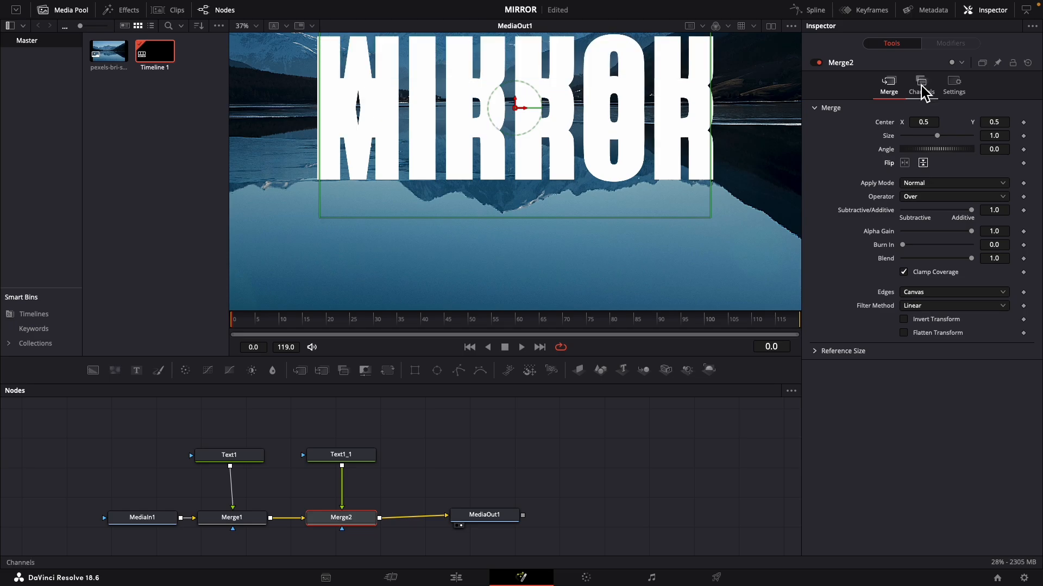
Set the flipped text copy's Center Y to 1.056 so it sits directly beneath the original word
{"action": "left_click", "coordinate": [359, 459]}
{"action": "left_click", "coordinate": [872, 116]}
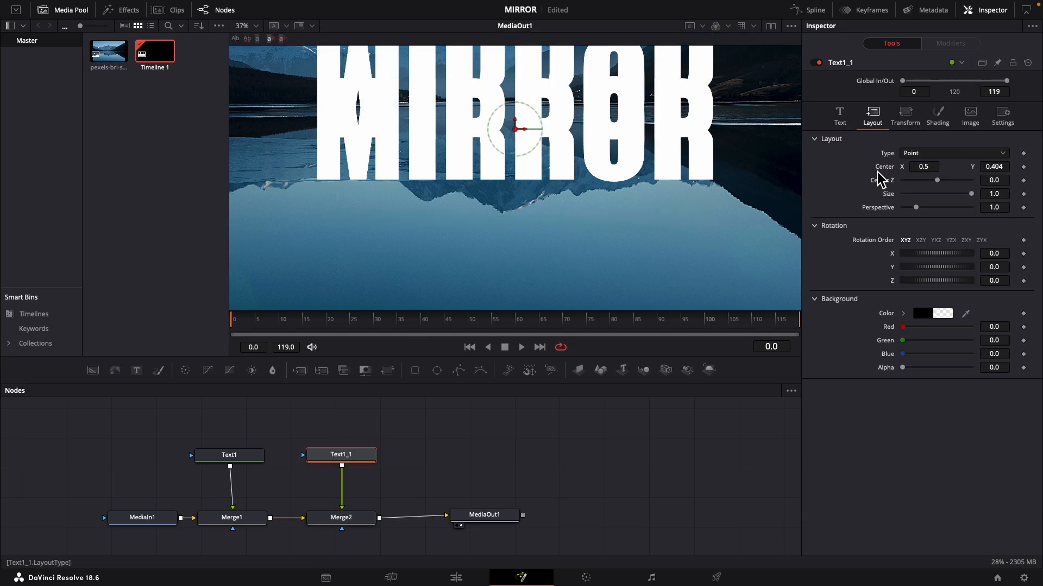
{"action": "left_click_drag", "start_coordinate": [992, 168], "coordinate": [831, 166]}
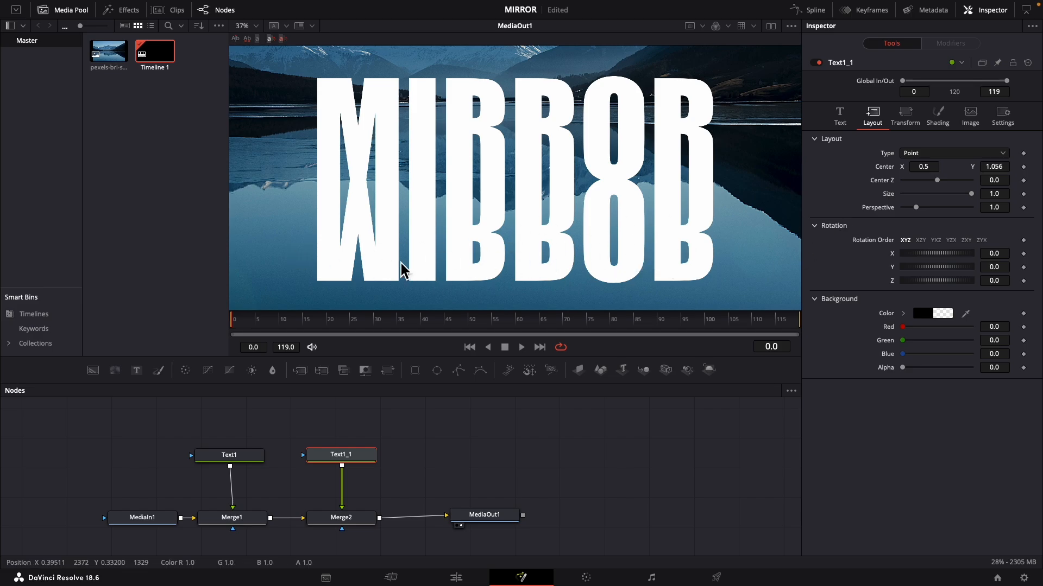
Lower the shading opacity of the reflected text copy to about 0.606
{"action": "left_click", "coordinate": [939, 117]}
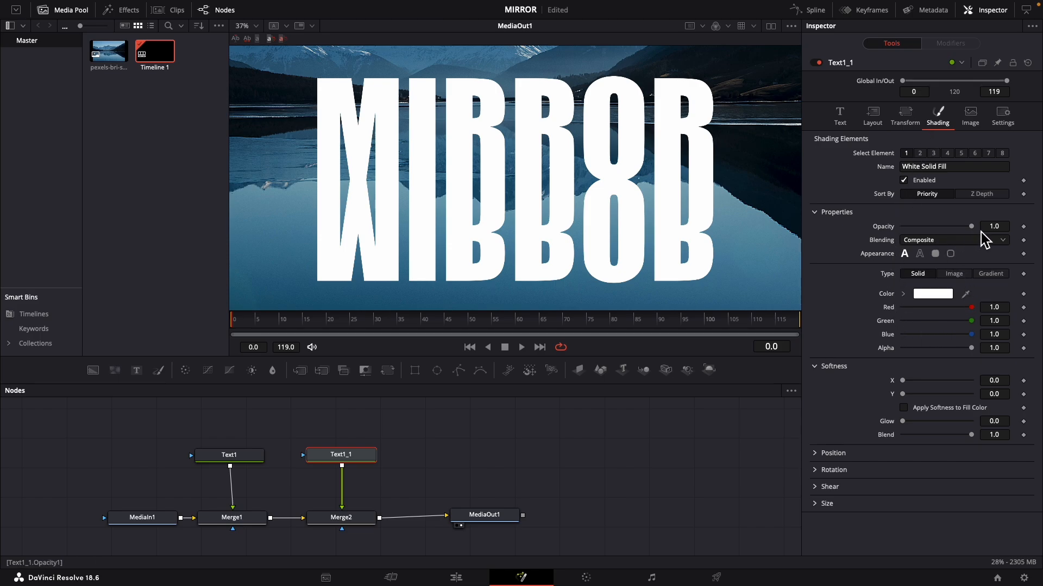
{"action": "left_click_drag", "start_coordinate": [972, 227], "coordinate": [945, 233]}
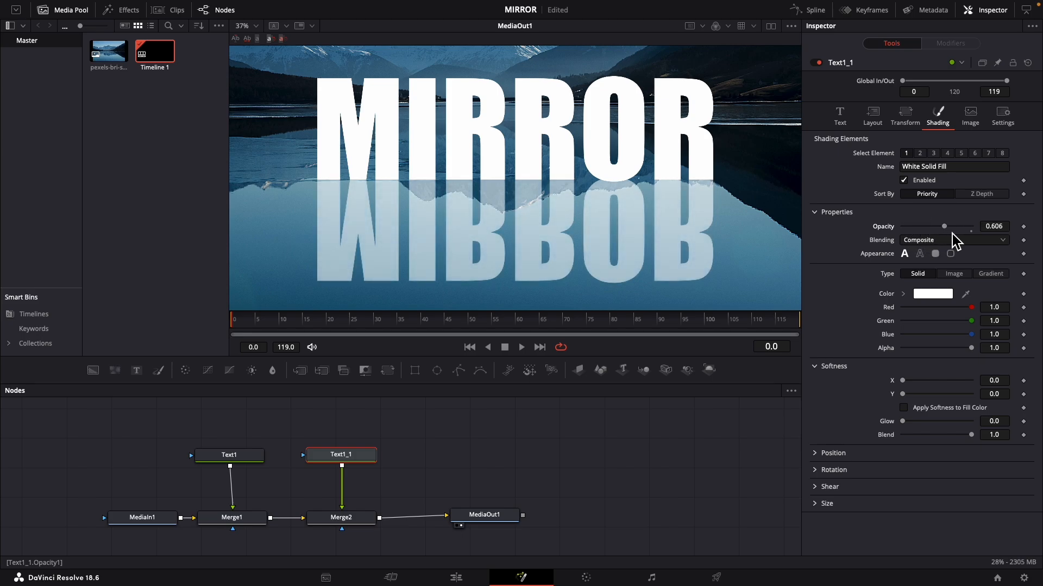
{"action": "left_click", "coordinate": [622, 465]}
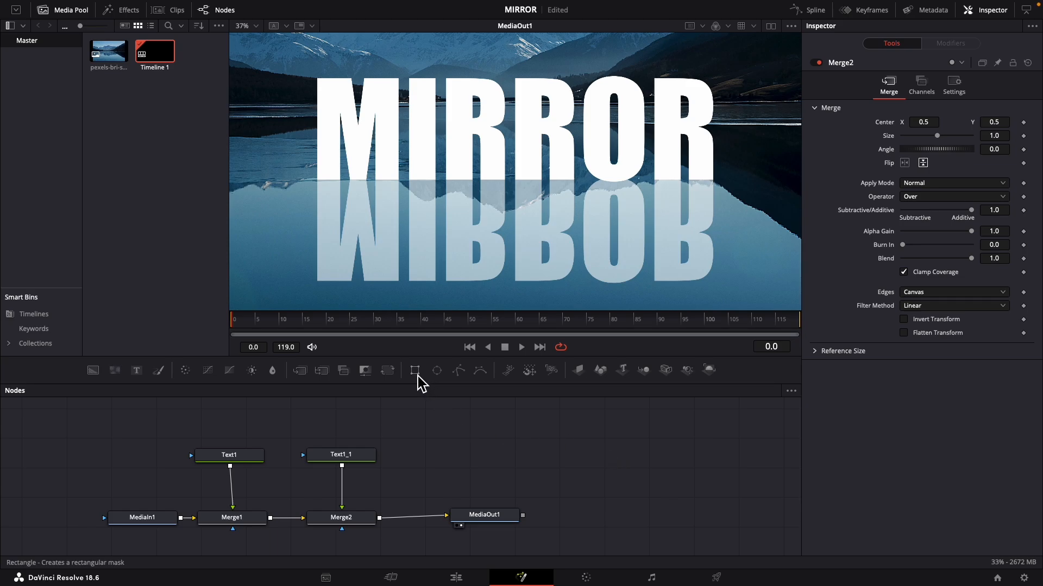
Mask Merge2 with a rectangle centered at about X 0.496, Y 0.573 with soft edge 0.0346, and hide its view controls
{"action": "left_click_drag", "start_coordinate": [418, 376], "coordinate": [383, 524]}
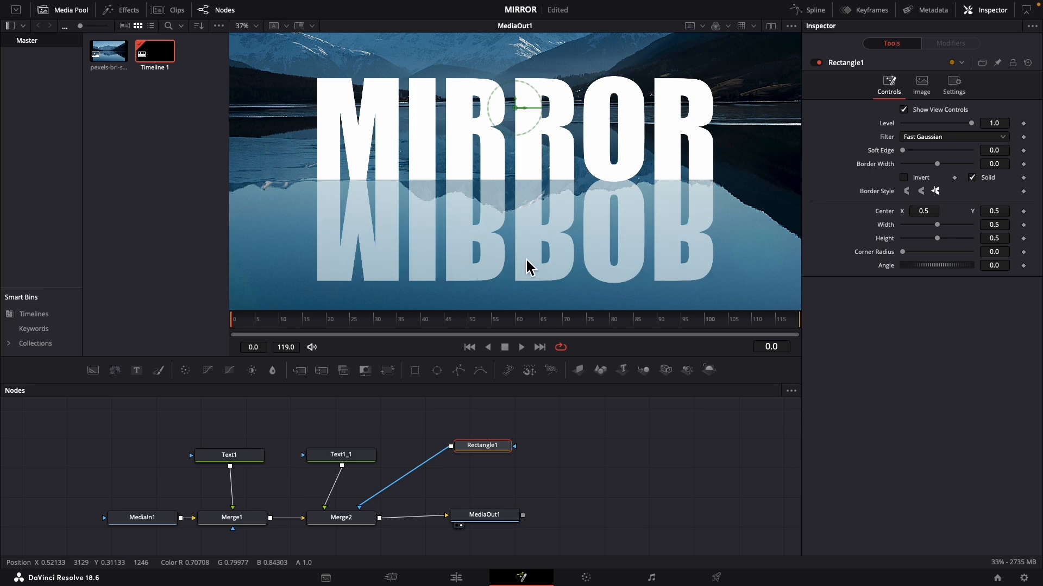
{"action": "left_click_drag", "start_coordinate": [516, 109], "coordinate": [512, 53]}
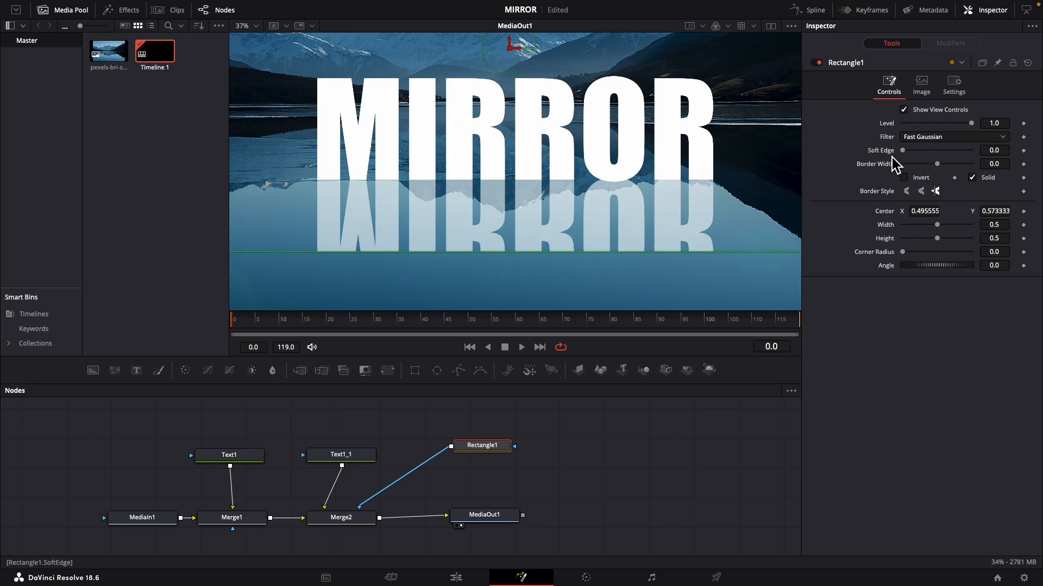
{"action": "left_click_drag", "start_coordinate": [903, 152], "coordinate": [914, 153]}
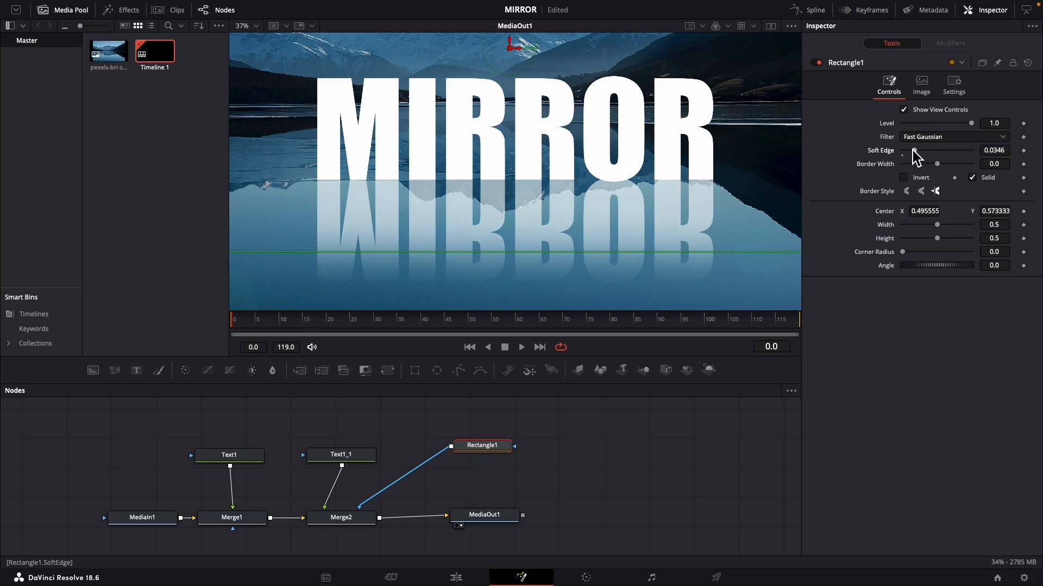
{"action": "key", "text": "space"}
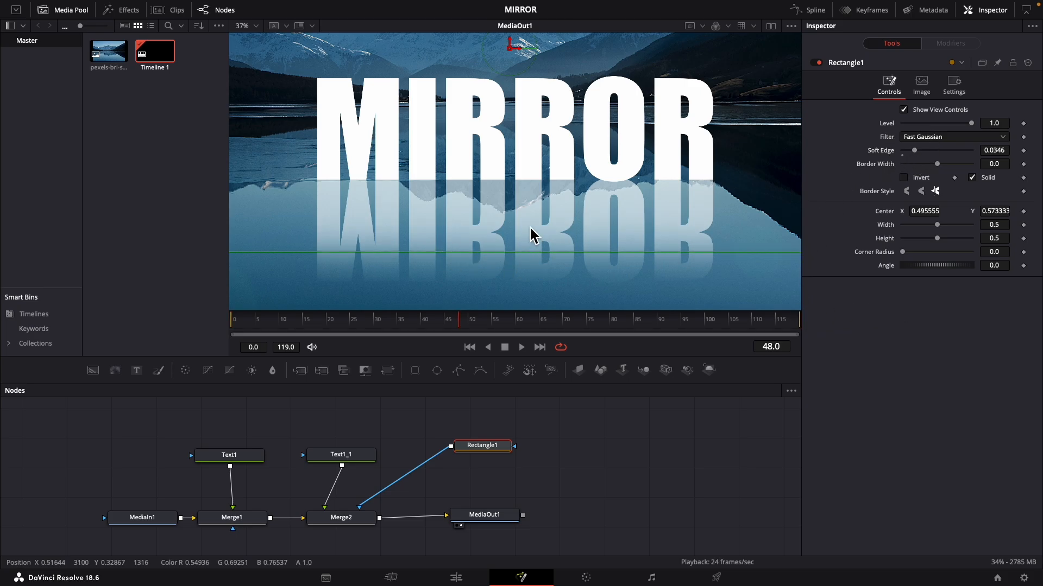
{"action": "left_click", "coordinate": [904, 110]}
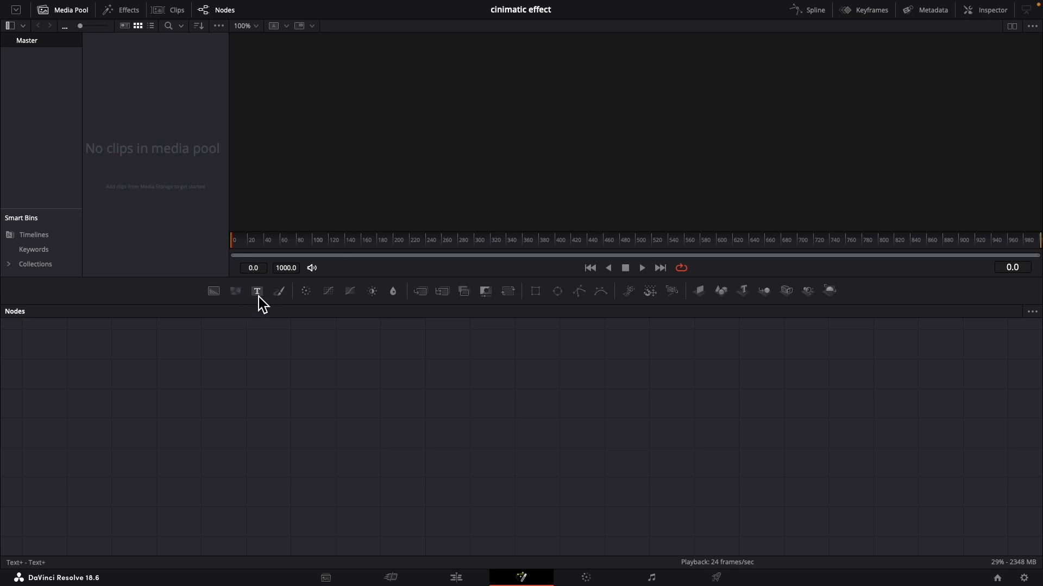
In the cinimatic effect project, add a Text+ node feeding MediaOut1 and move both nodes further into the node graph
{"action": "left_click", "coordinate": [258, 293]}
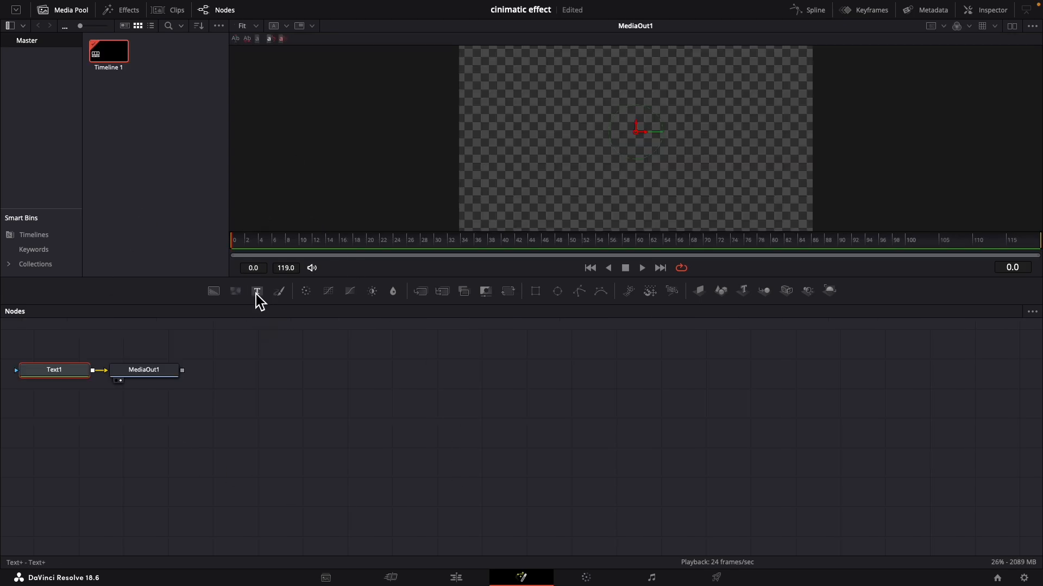
{"action": "left_click_drag", "start_coordinate": [28, 342], "coordinate": [222, 445]}
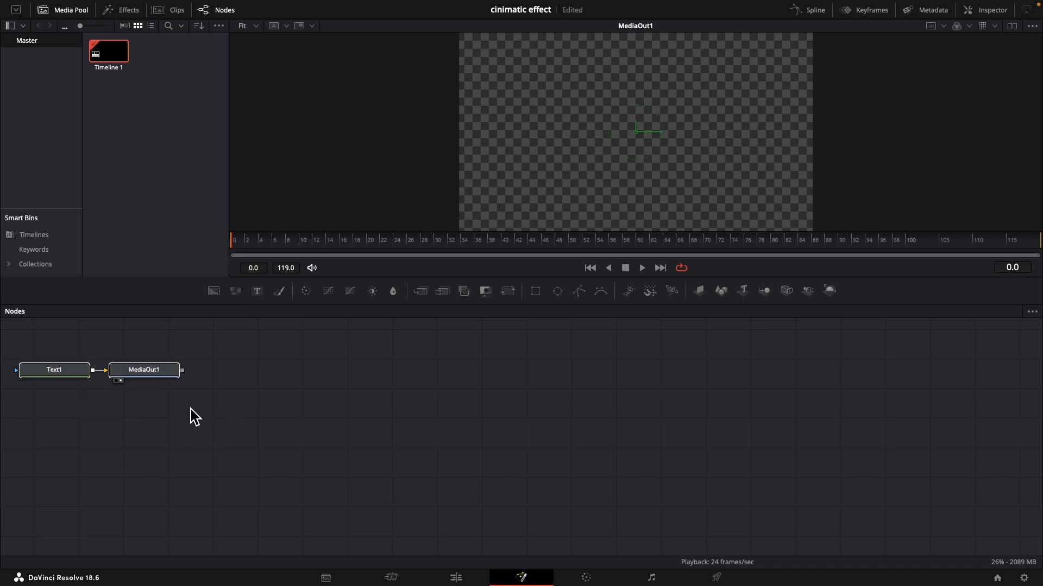
{"action": "left_click_drag", "start_coordinate": [152, 380], "coordinate": [242, 416]}
{"action": "left_click", "coordinate": [444, 423]}
Enter "CINIMATIC EFFECT" as the Text1 node's text and enlarge its size to about 0.1535
{"action": "left_click", "coordinate": [149, 411]}
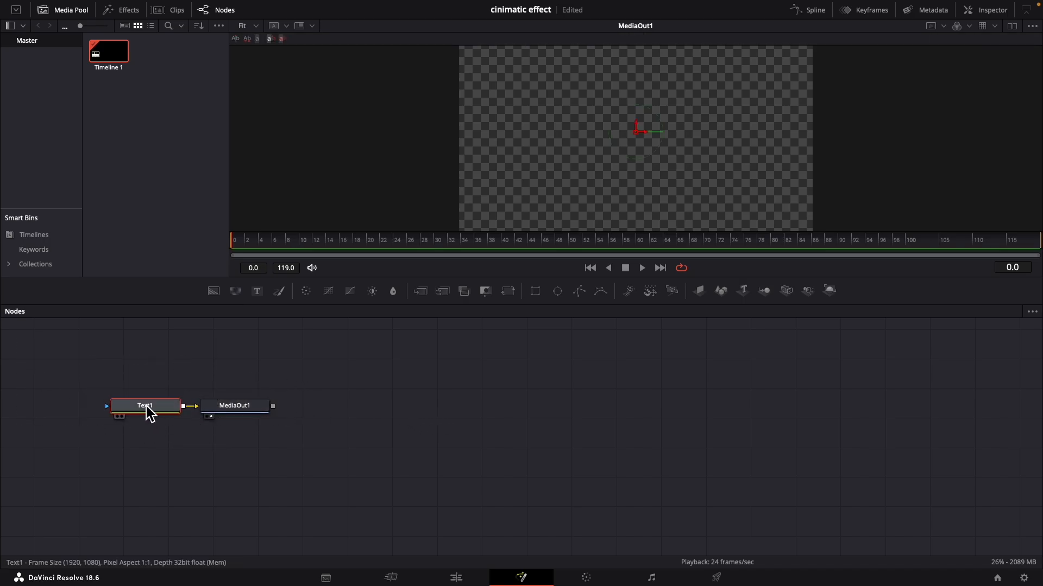
{"action": "left_click", "coordinate": [993, 11]}
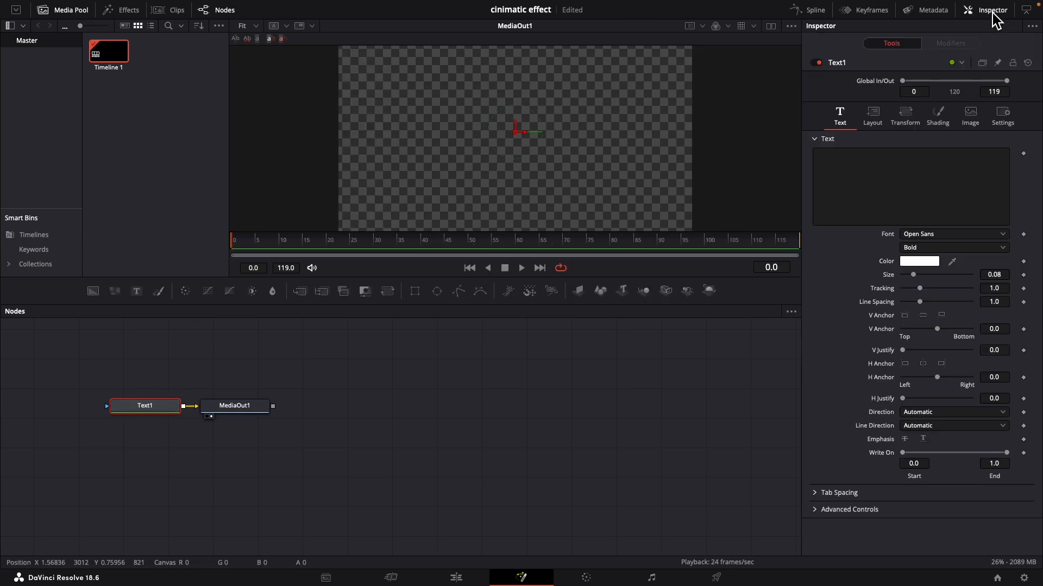
{"action": "left_click", "coordinate": [874, 184]}
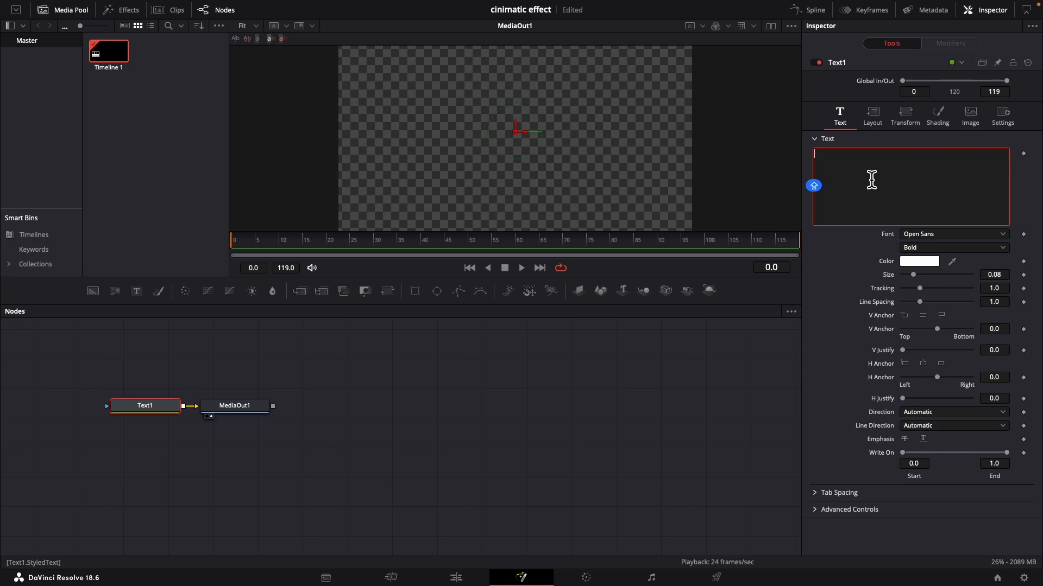
{"action": "type", "text": "C"}
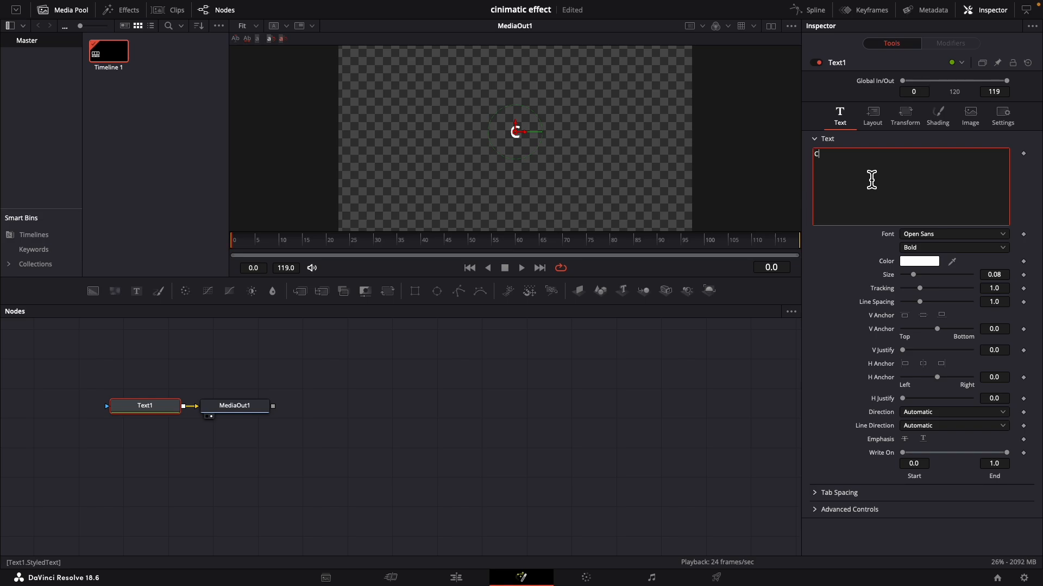
{"action": "type", "text": "lNI"}
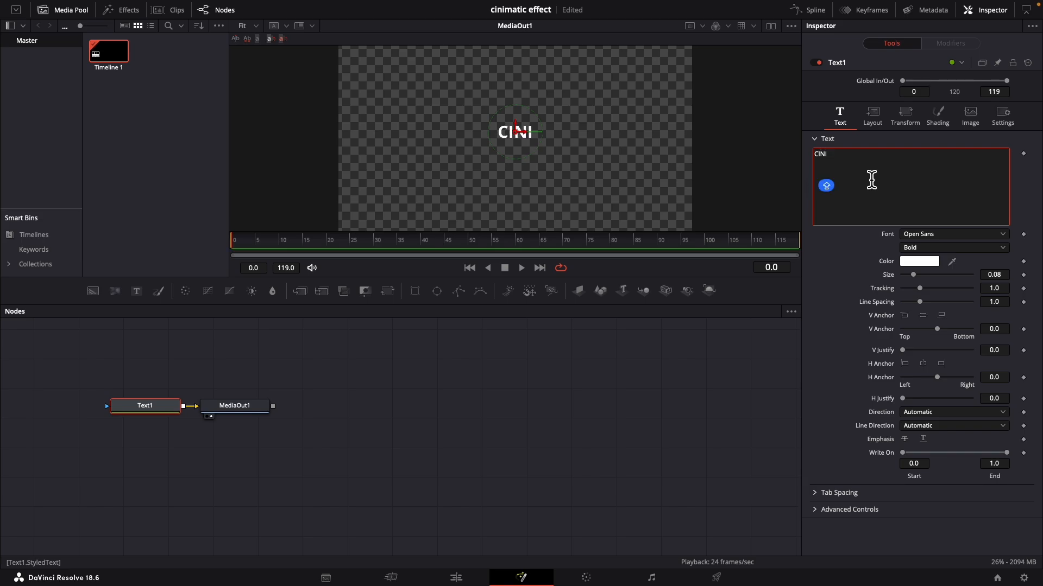
{"action": "type", "text": "MATIC"}
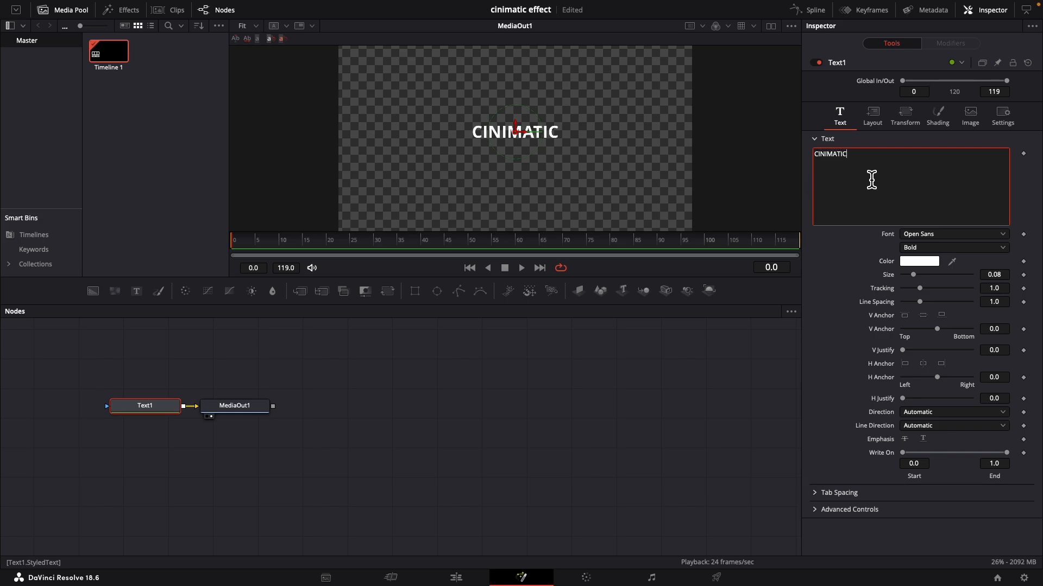
{"action": "type", "text": " EFFECT"}
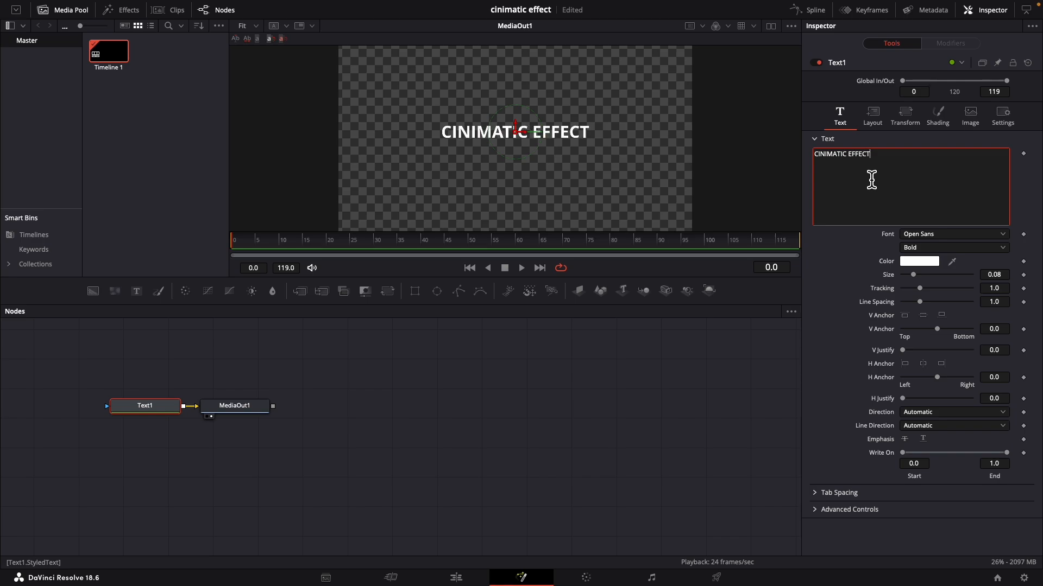
{"action": "left_click_drag", "start_coordinate": [915, 276], "coordinate": [927, 280]}
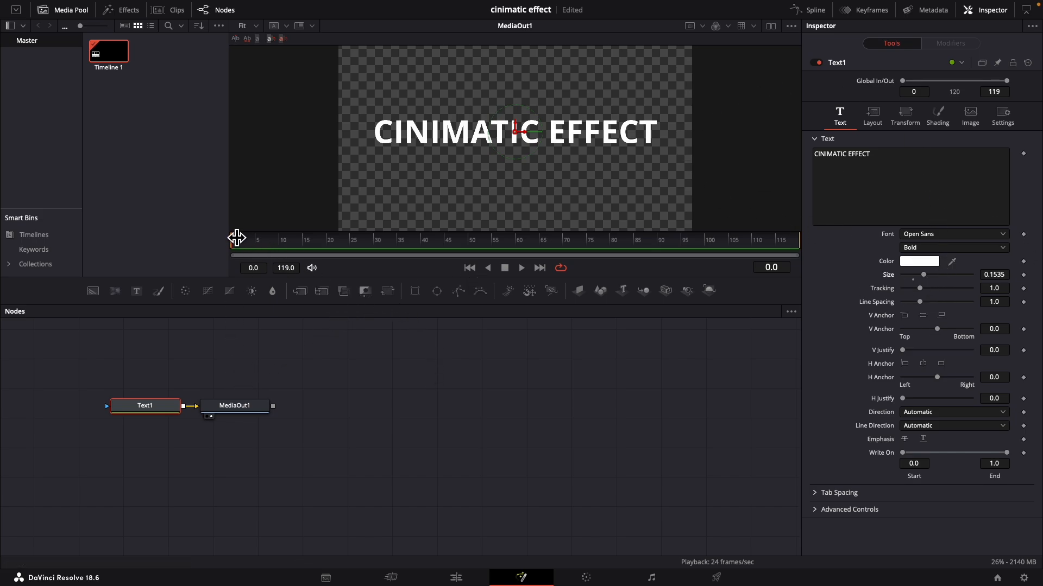
Add a Follower modifier to the text content of the Text1 node
{"action": "left_click", "coordinate": [868, 186]}
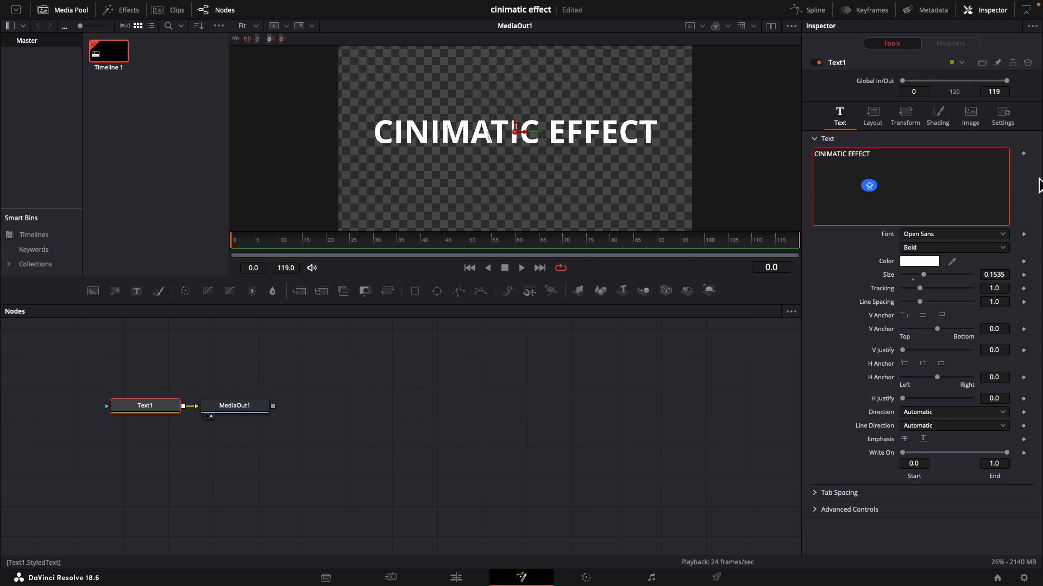
{"action": "right_click", "coordinate": [911, 175]}
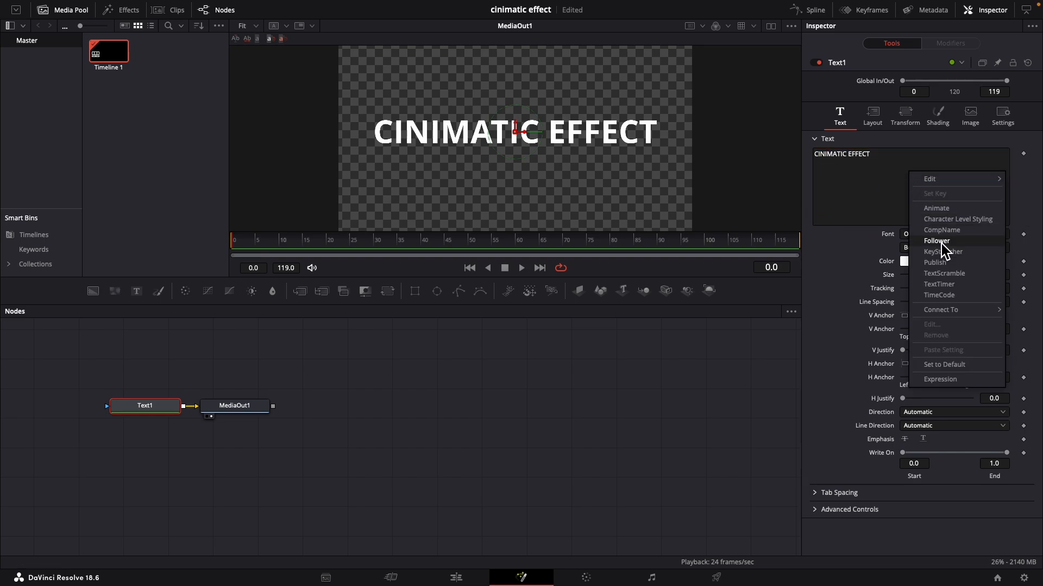
{"action": "left_click", "coordinate": [941, 240]}
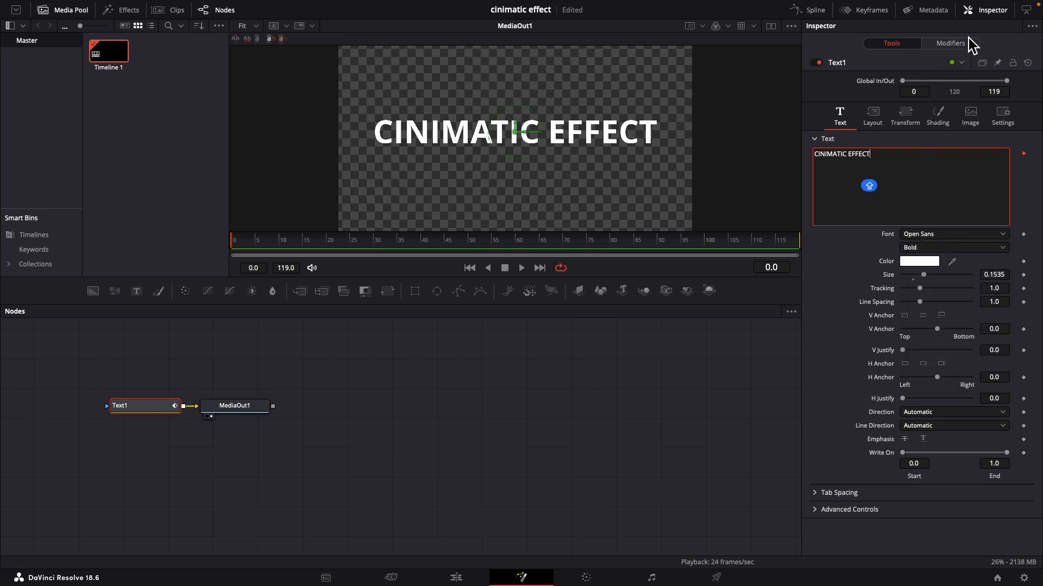
Set the Follower's timing order to Random But One by One and its delay to 2.0
{"action": "left_click", "coordinate": [952, 43]}
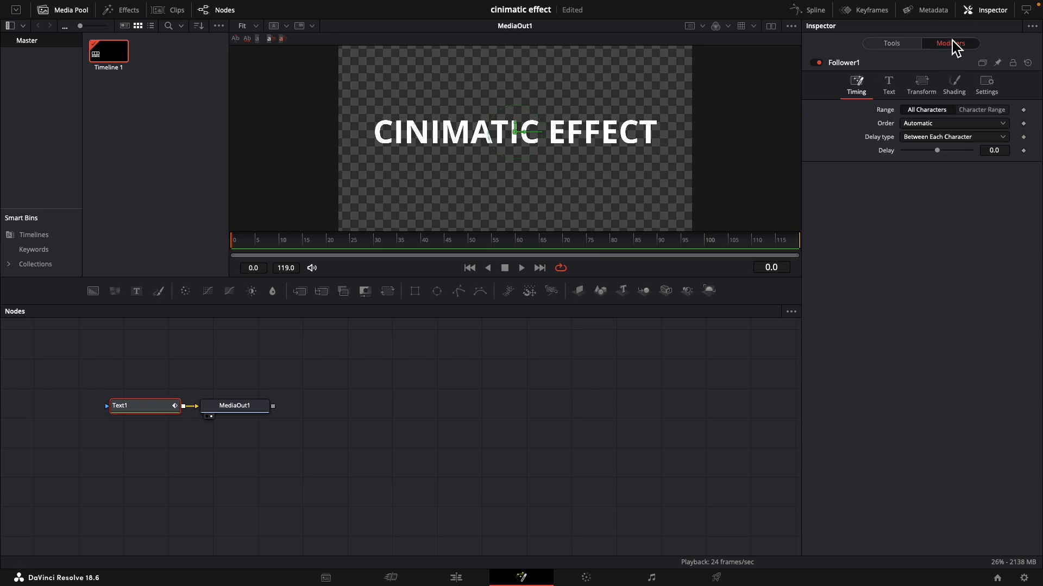
{"action": "left_click", "coordinate": [944, 125]}
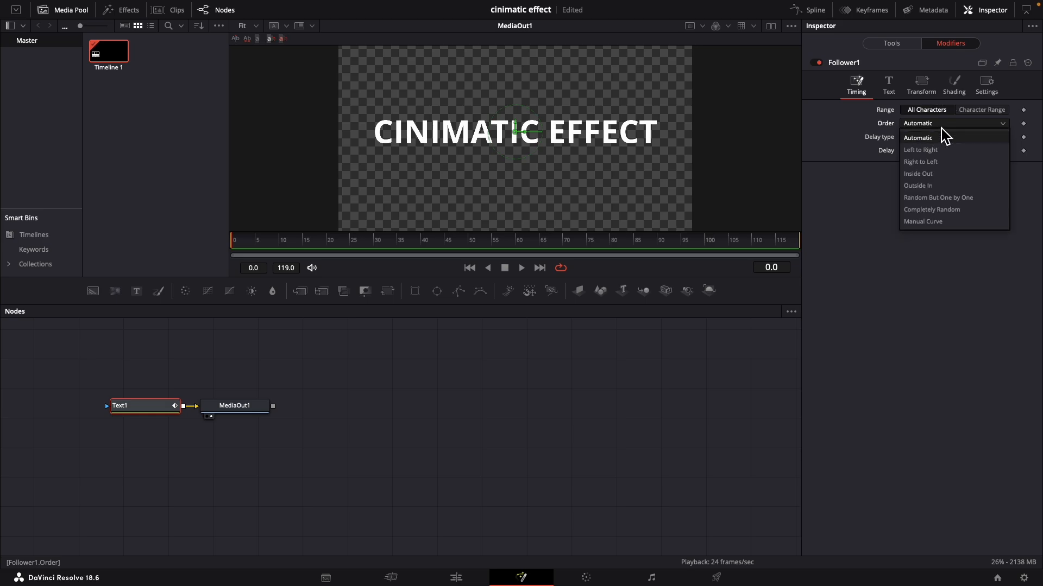
{"action": "left_click", "coordinate": [951, 198]}
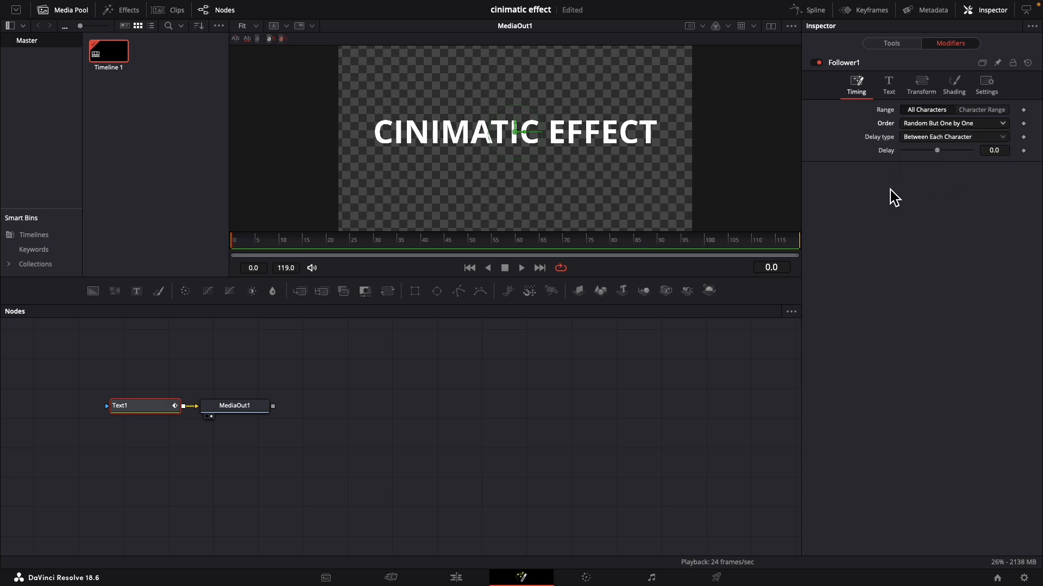
{"action": "left_click", "coordinate": [995, 153]}
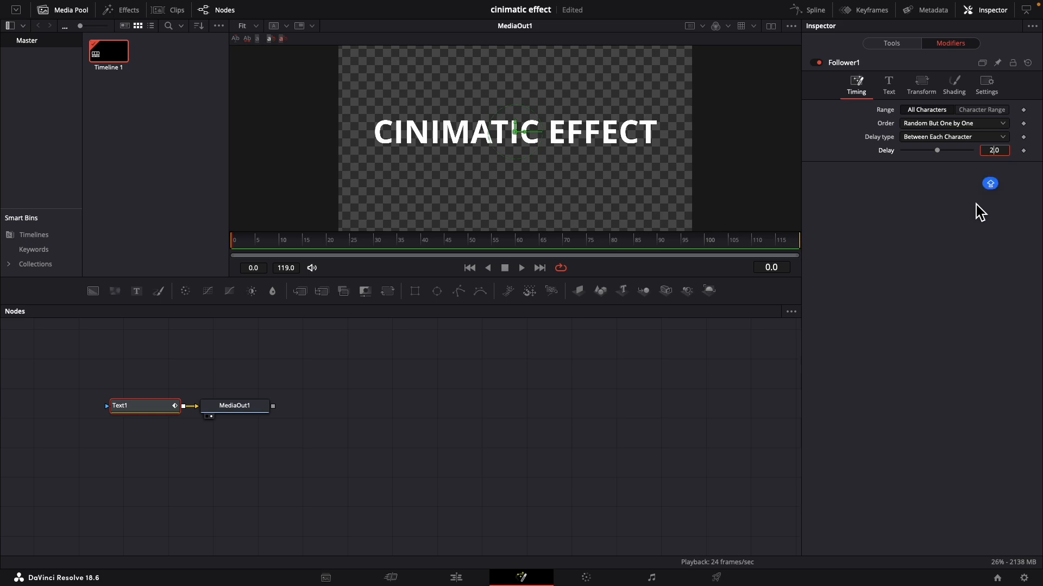
Keyframe the Follower's shading Softness X and Y at frame 0 with both values at 20.0
{"action": "left_click", "coordinate": [959, 91]}
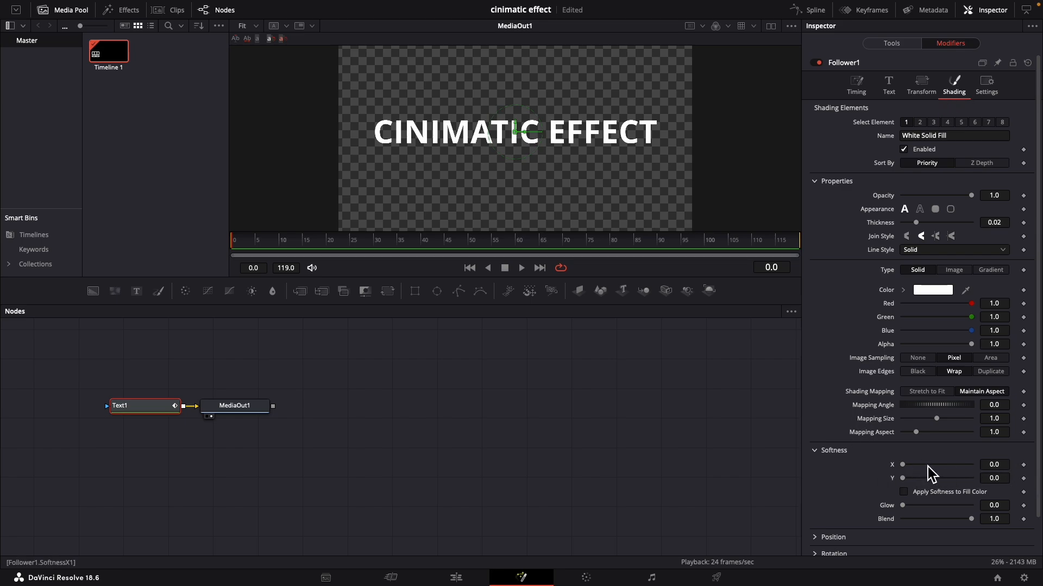
{"action": "left_click", "coordinate": [1023, 465]}
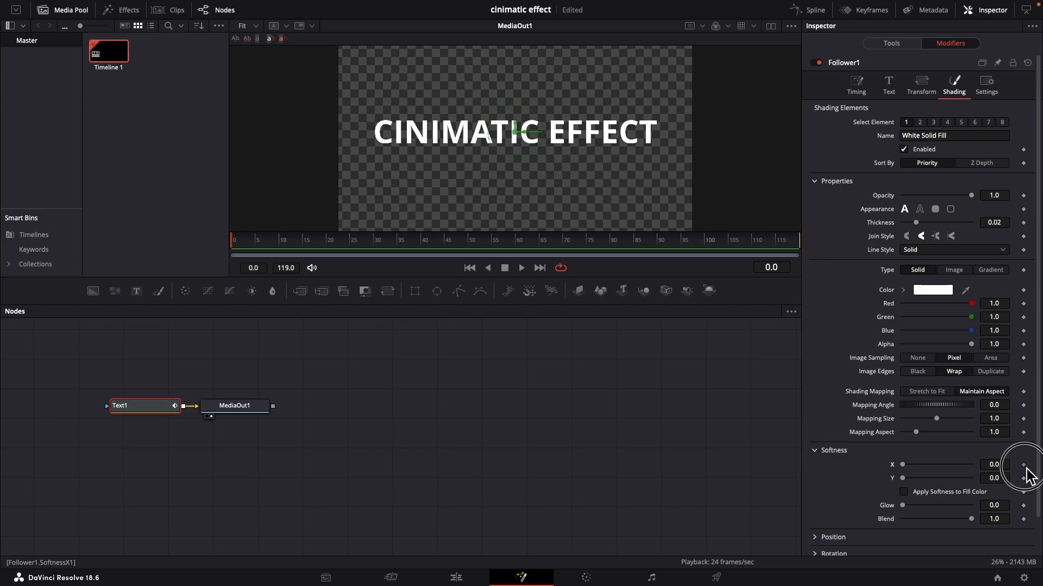
{"action": "left_click", "coordinate": [1023, 478]}
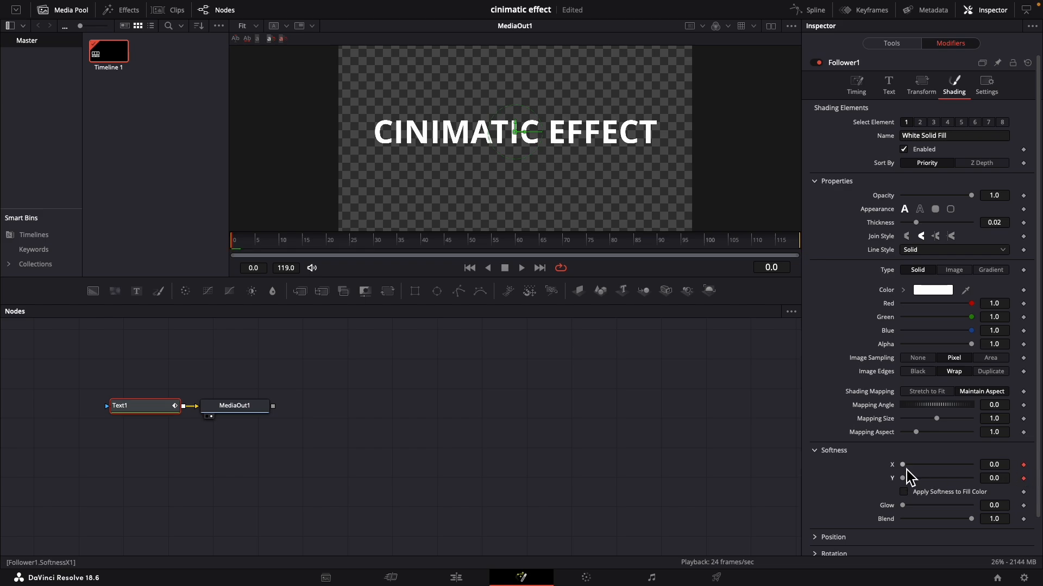
{"action": "left_click_drag", "start_coordinate": [902, 465], "coordinate": [1001, 466]}
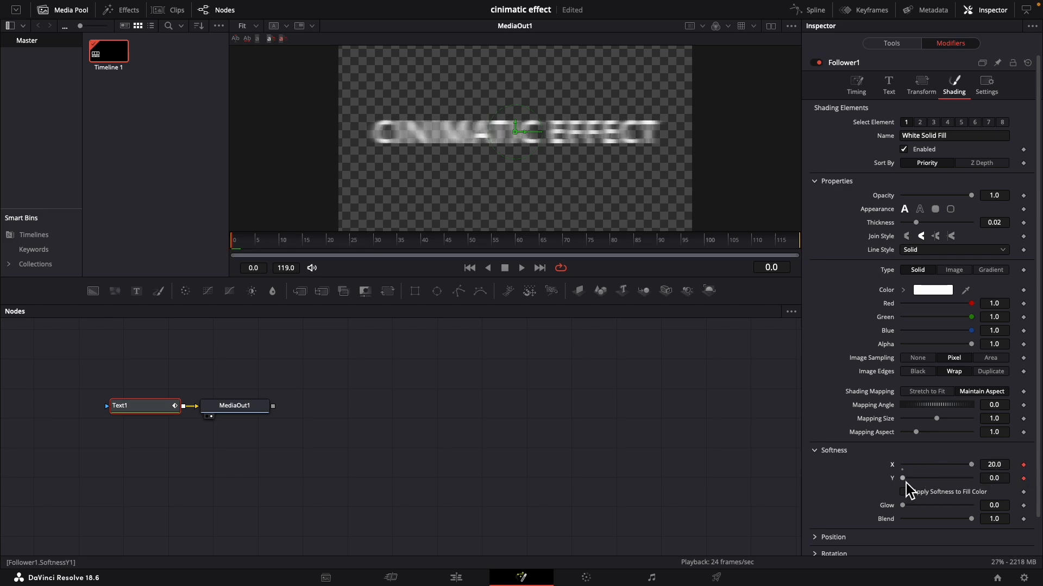
{"action": "left_click_drag", "start_coordinate": [902, 478], "coordinate": [1024, 492]}
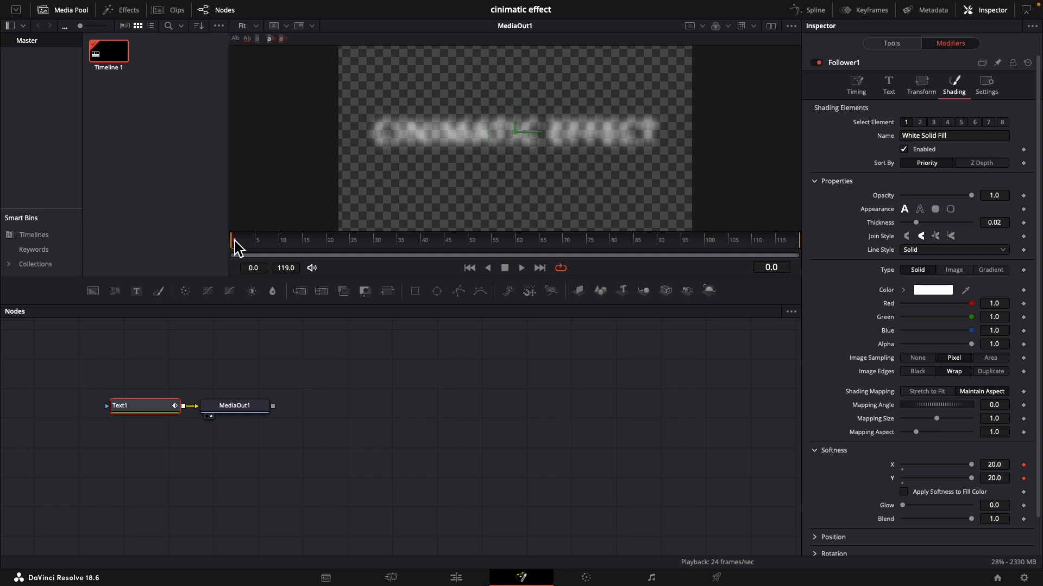
Keyframe the Follower's shading Softness X and Y at frame 50 with both values at 0.0
{"action": "left_click_drag", "start_coordinate": [237, 247], "coordinate": [467, 247]}
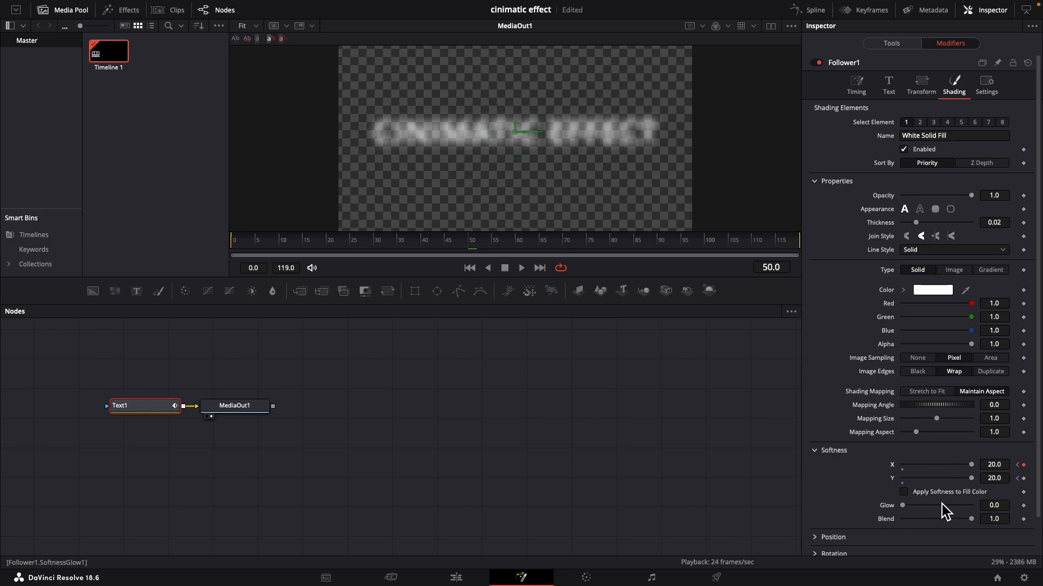
{"action": "left_click", "coordinate": [970, 467]}
{"action": "left_click_drag", "start_coordinate": [973, 467], "coordinate": [893, 489]}
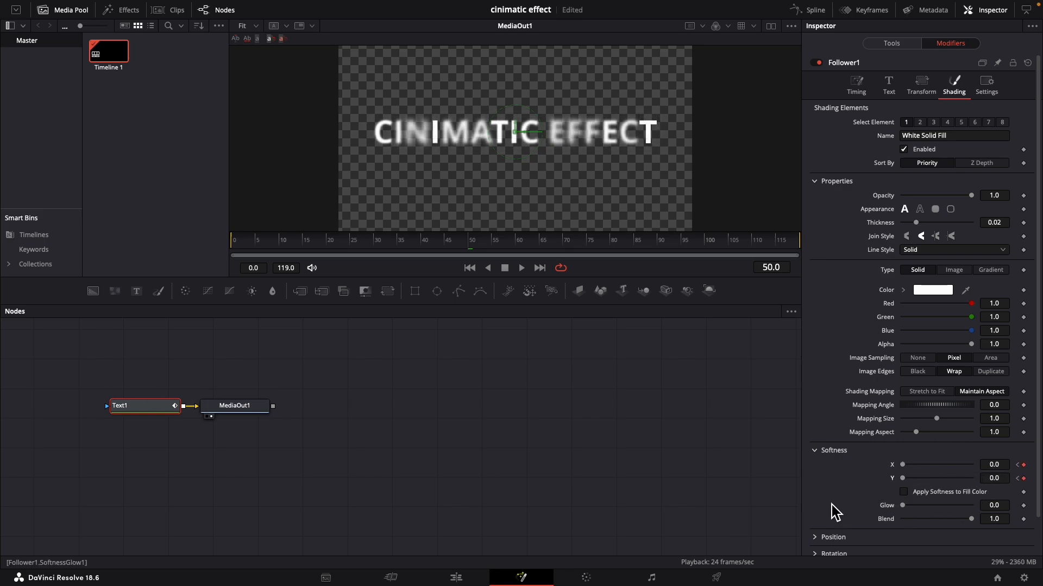
Play the text animation from the first frame to check the blur reveal, and stop playback
{"action": "left_click", "coordinate": [473, 271]}
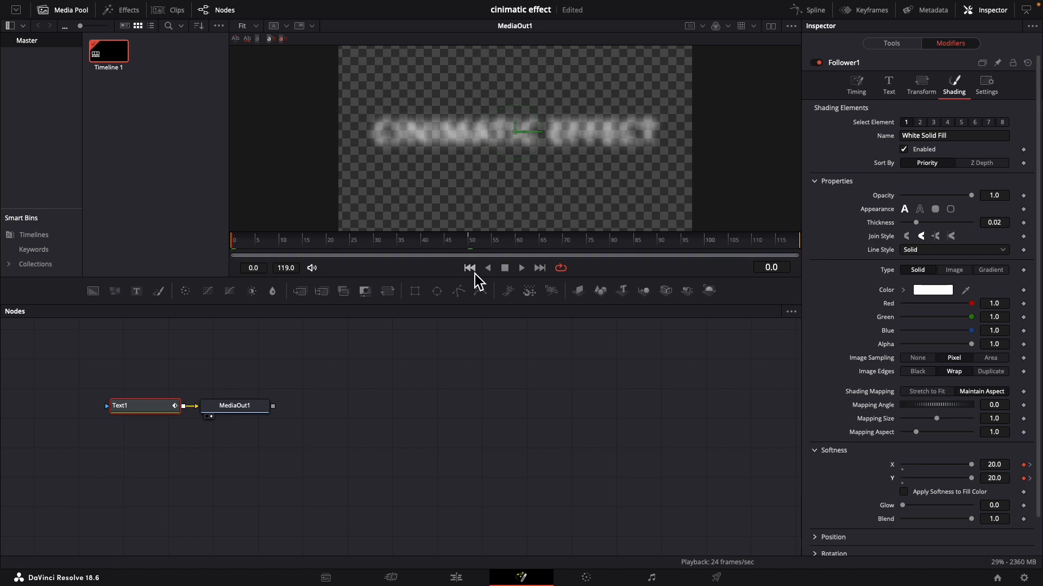
{"action": "left_click", "coordinate": [522, 269]}
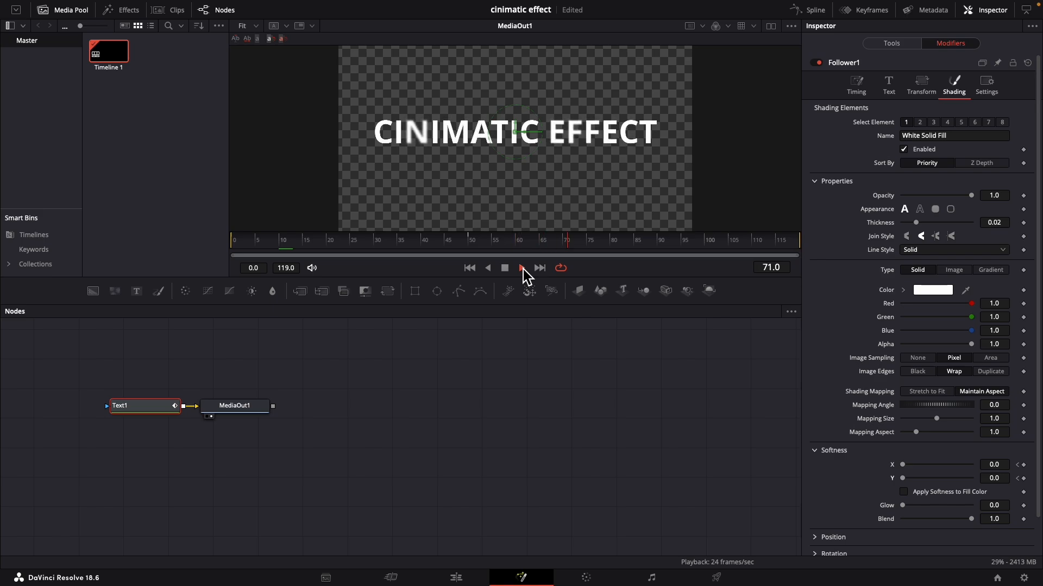
{"action": "left_click", "coordinate": [509, 270]}
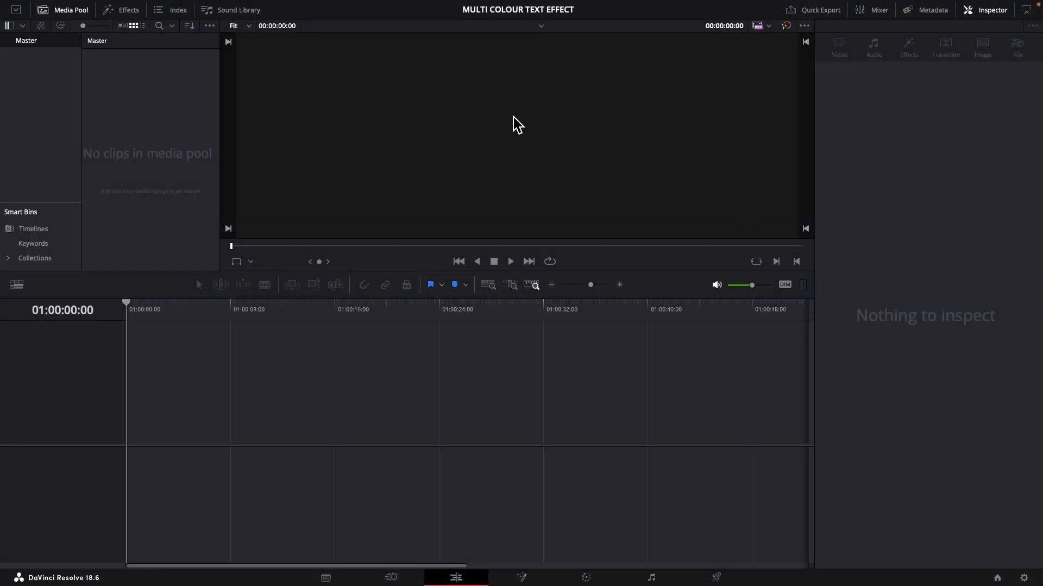
Add a Solid Color generator at the start of Video 1 and shorten it to 00:00:02:22
{"action": "left_click", "coordinate": [119, 12]}
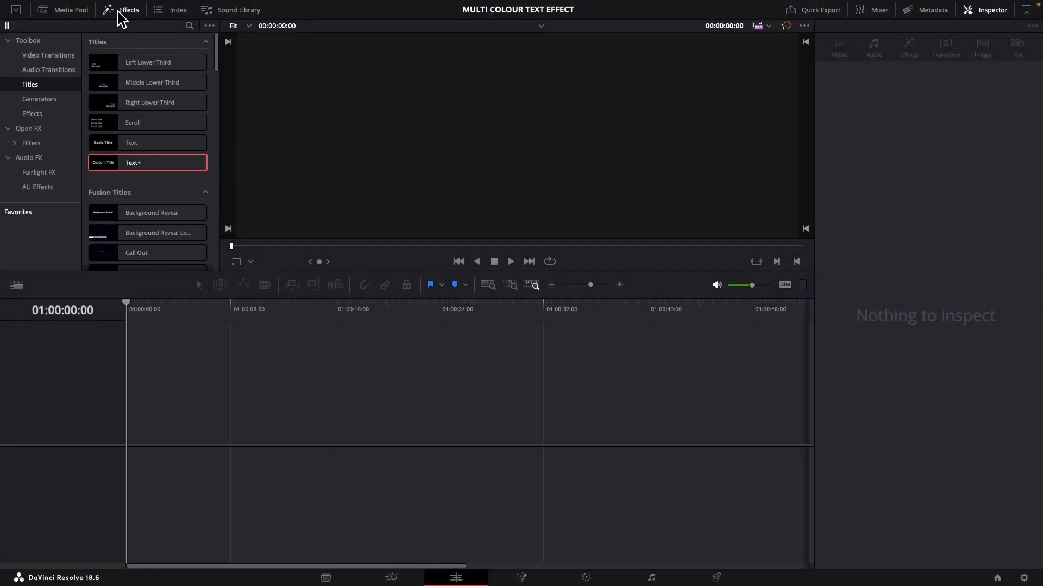
{"action": "left_click", "coordinate": [39, 101]}
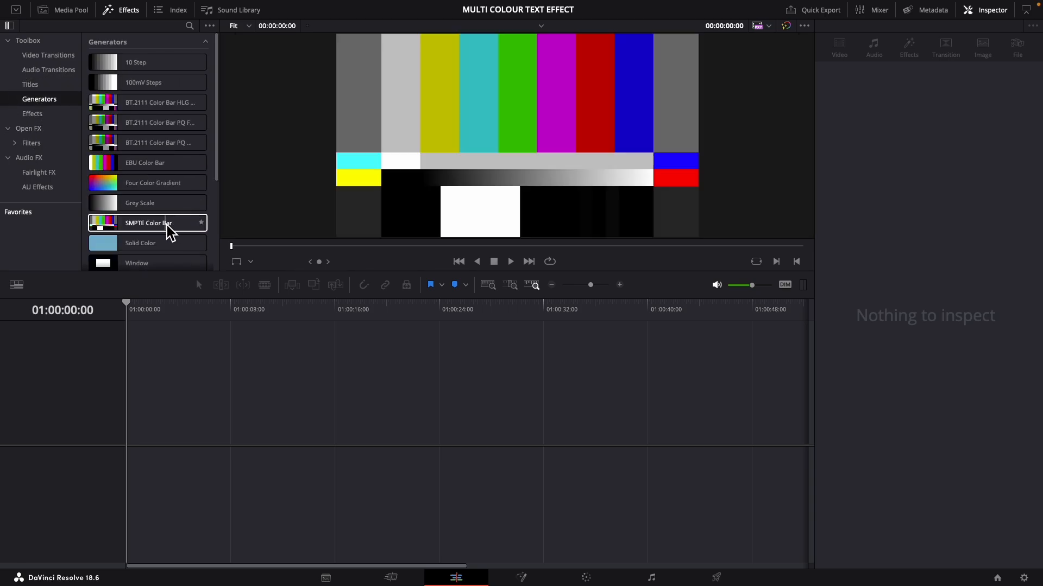
{"action": "left_click_drag", "start_coordinate": [151, 250], "coordinate": [137, 434]}
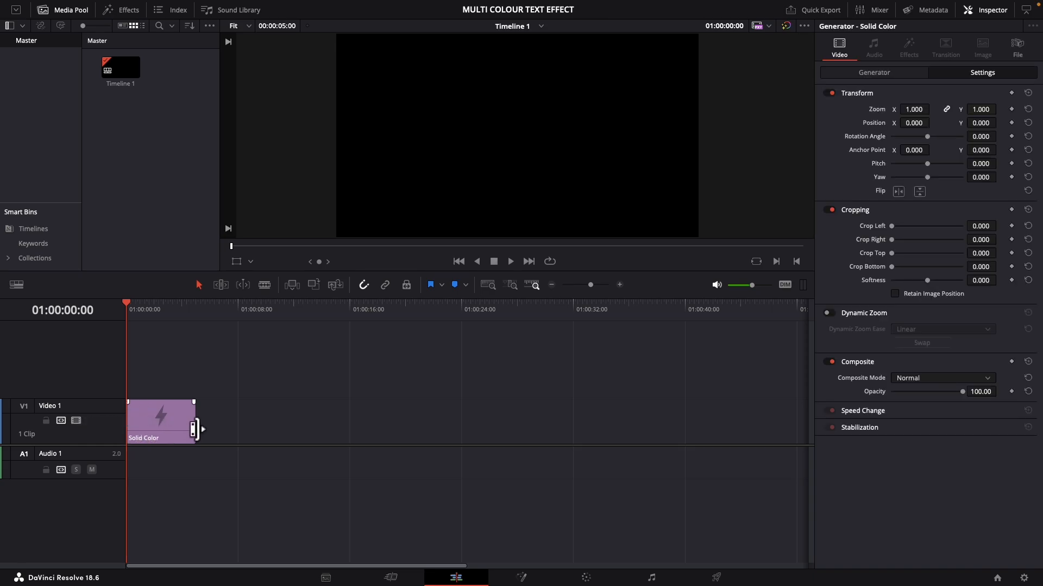
{"action": "left_click_drag", "start_coordinate": [194, 429], "coordinate": [177, 424]}
{"action": "left_click_drag", "start_coordinate": [166, 423], "coordinate": [168, 424]}
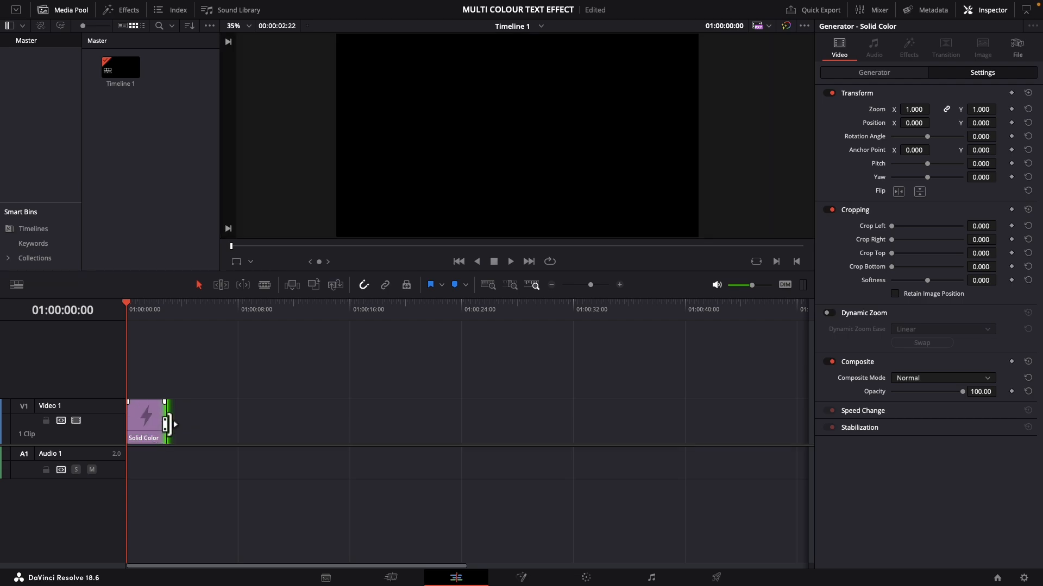
Set the Solid Color clip's color to Plum and place two copies of it directly after it on Video 1
{"action": "left_click", "coordinate": [152, 423]}
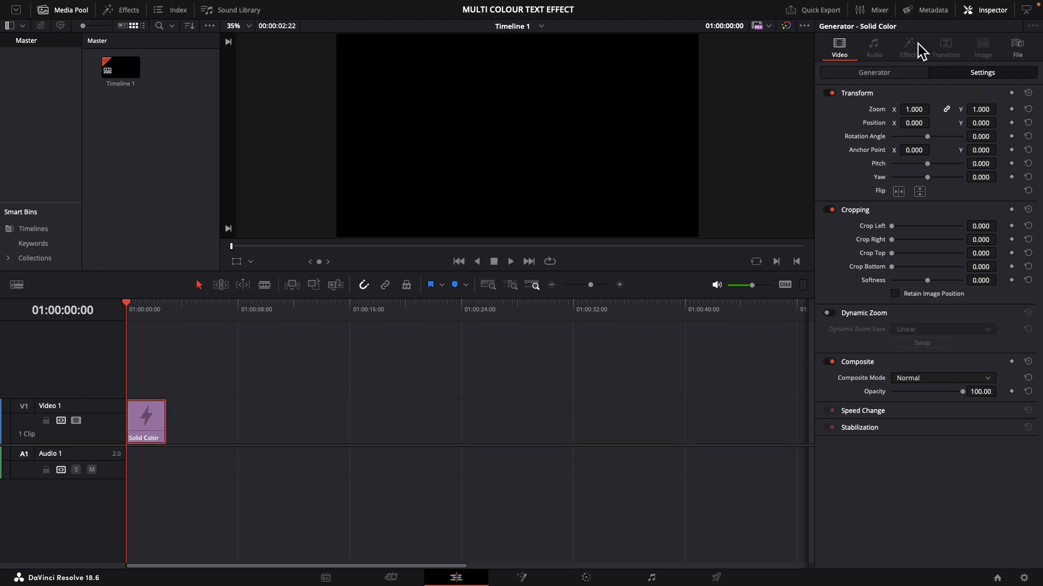
{"action": "left_click", "coordinate": [868, 72]}
{"action": "left_click", "coordinate": [901, 109]}
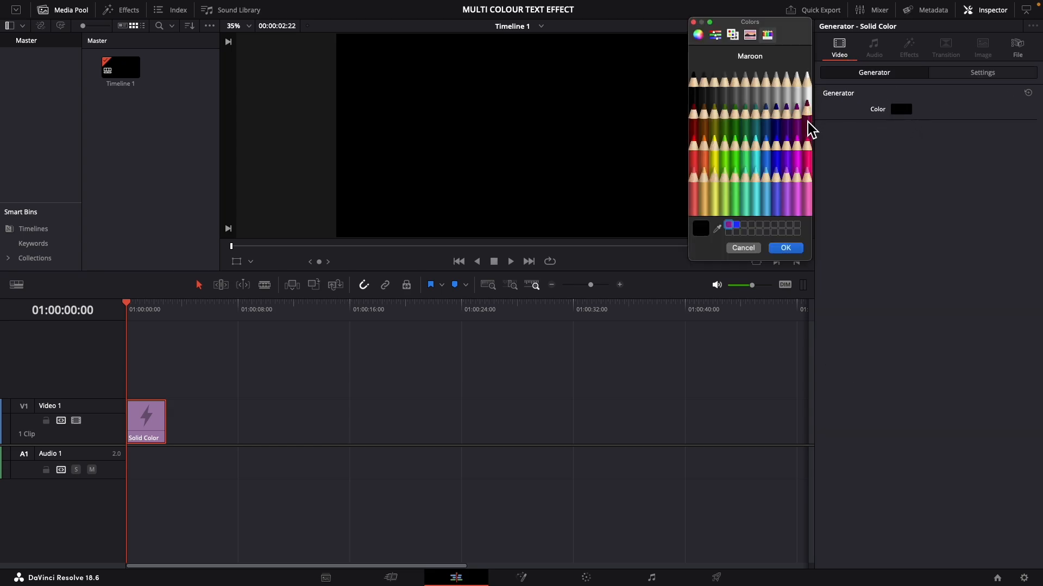
{"action": "left_click", "coordinate": [797, 109]}
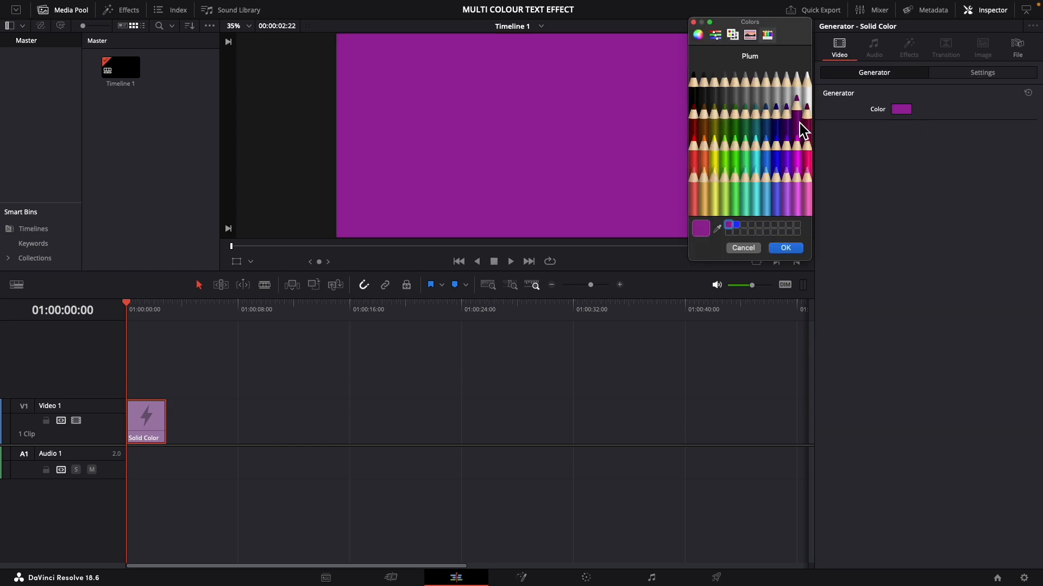
{"action": "left_click", "coordinate": [795, 250]}
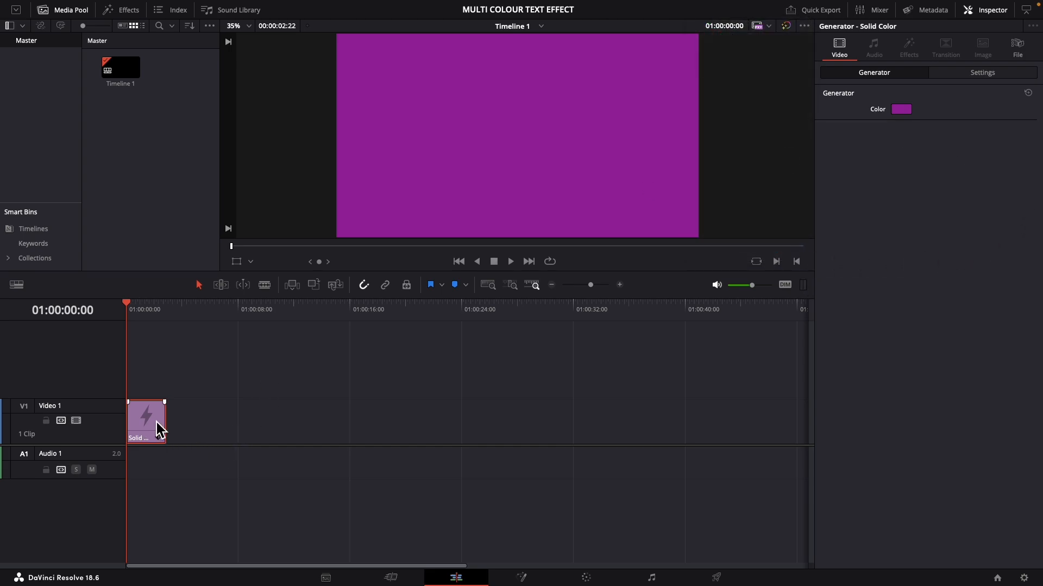
{"action": "left_click_drag", "start_coordinate": [161, 431], "coordinate": [240, 430]}
Change the color of the second Solid Color clip to Clover
{"action": "left_click", "coordinate": [197, 419]}
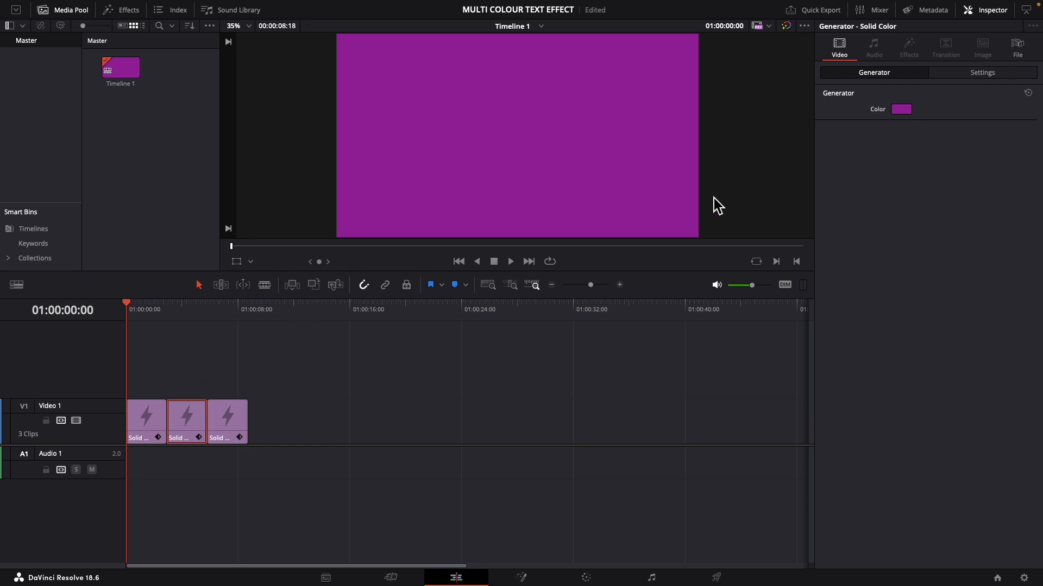
{"action": "left_click", "coordinate": [903, 110]}
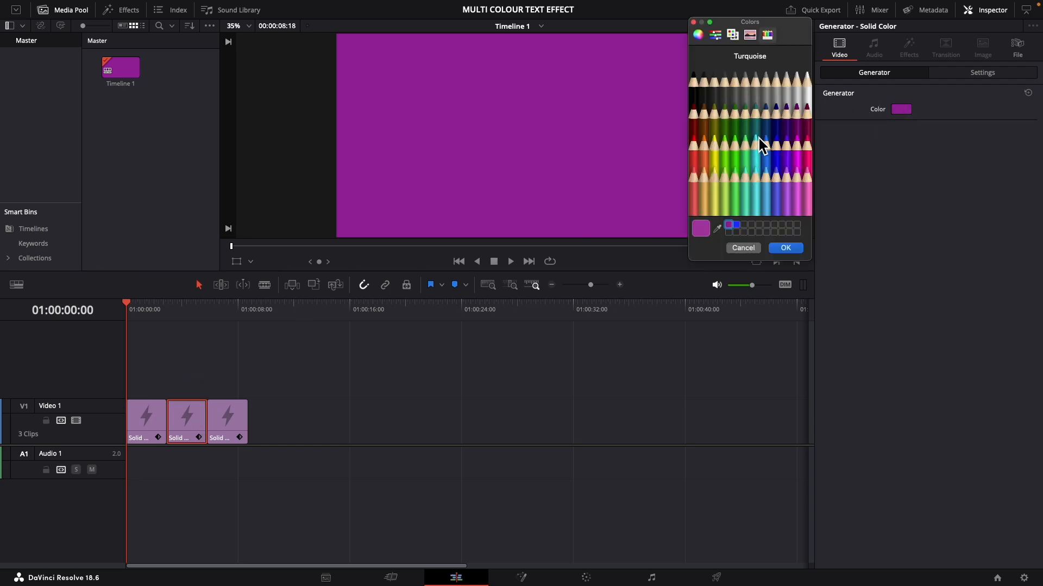
{"action": "left_click", "coordinate": [740, 121]}
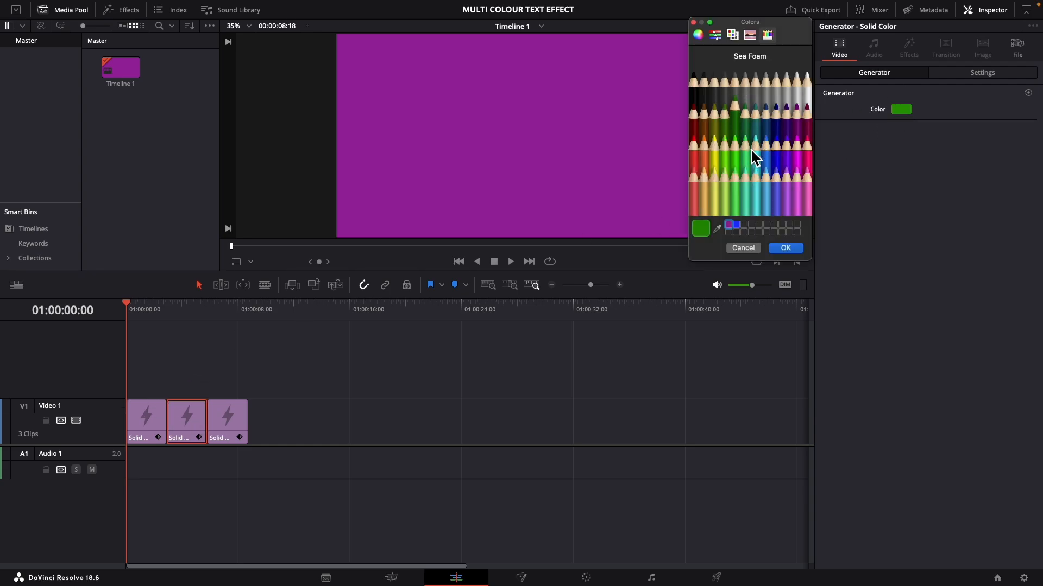
{"action": "left_click", "coordinate": [793, 249]}
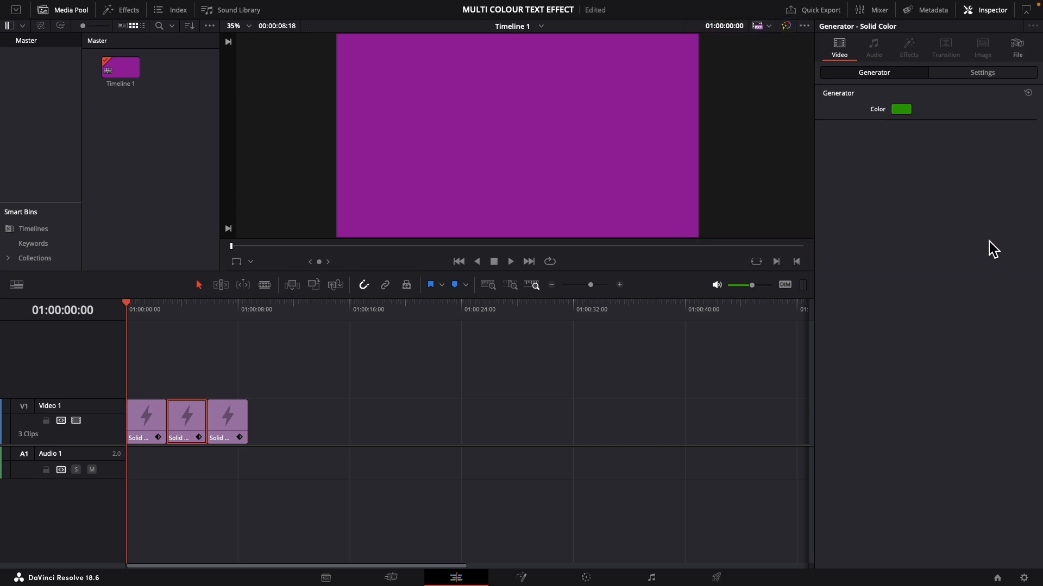
Change the color of the third Solid Color clip to Midnight
{"action": "left_click", "coordinate": [237, 415]}
{"action": "left_click", "coordinate": [901, 110]}
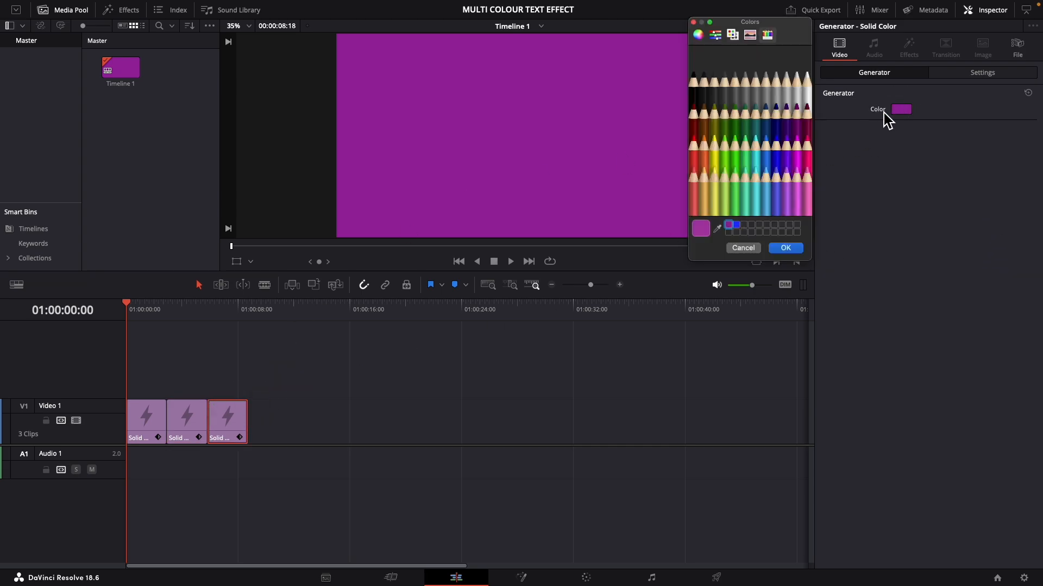
{"action": "left_click", "coordinate": [777, 121]}
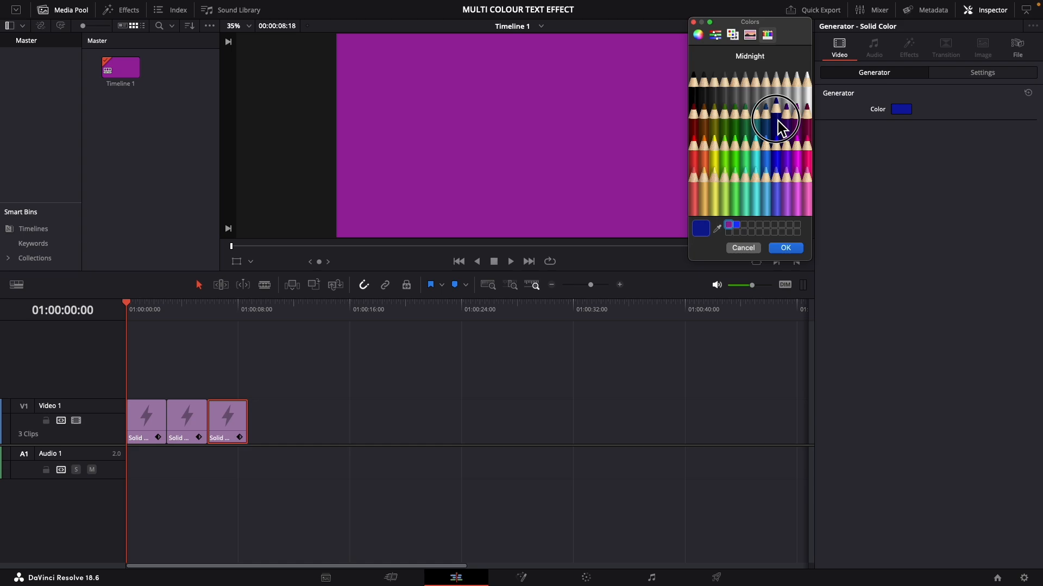
{"action": "left_click", "coordinate": [787, 248]}
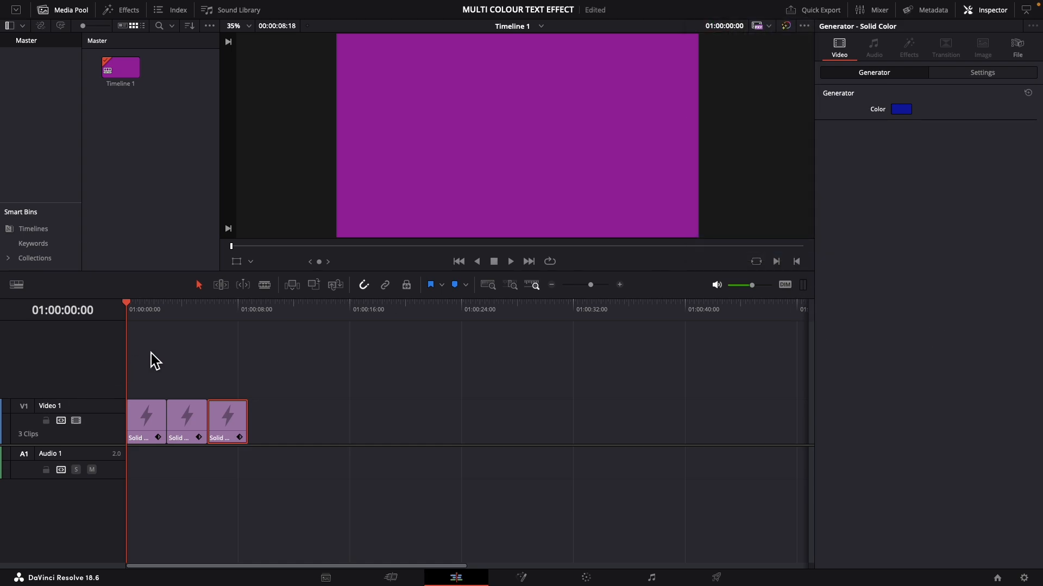
Add a Text+ title on Video 2 above the first Solid Color clip and trim it to that clip's length
{"action": "left_click", "coordinate": [122, 12]}
{"action": "left_click", "coordinate": [30, 85]}
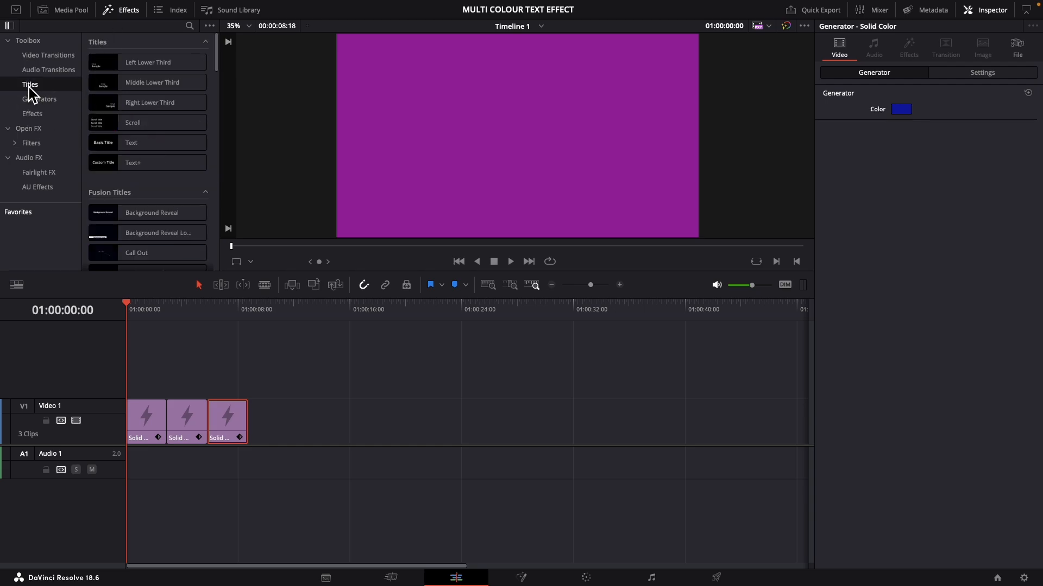
{"action": "left_click_drag", "start_coordinate": [148, 164], "coordinate": [129, 379]}
{"action": "left_click_drag", "start_coordinate": [200, 384], "coordinate": [167, 384]}
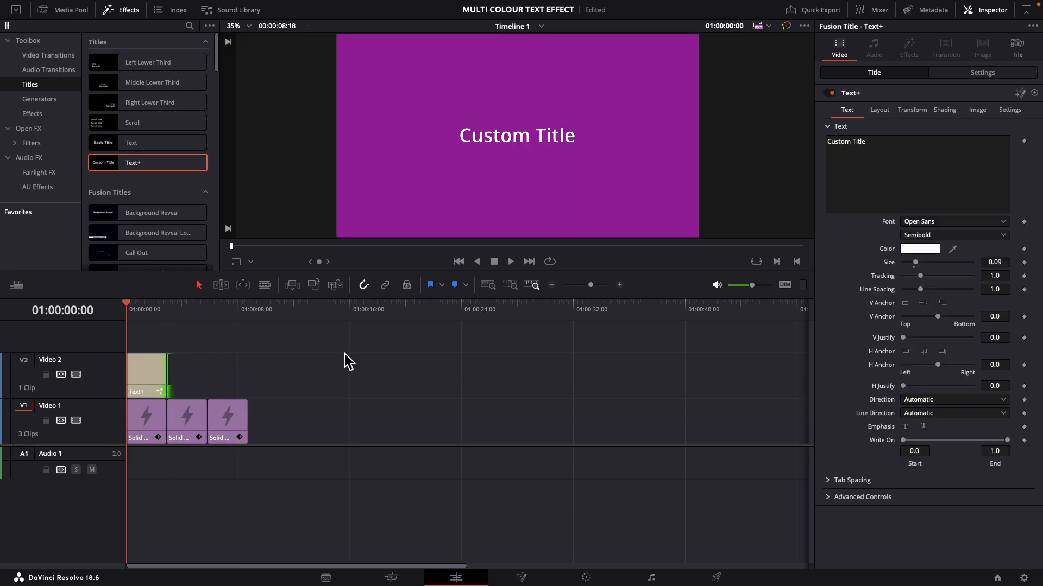
Give the Text+ title clip a short fade-in at its start and a short fade-out at its end
{"action": "left_click", "coordinate": [148, 374]}
{"action": "left_click_drag", "start_coordinate": [137, 367], "coordinate": [162, 358]}
{"action": "left_click", "coordinate": [156, 378]}
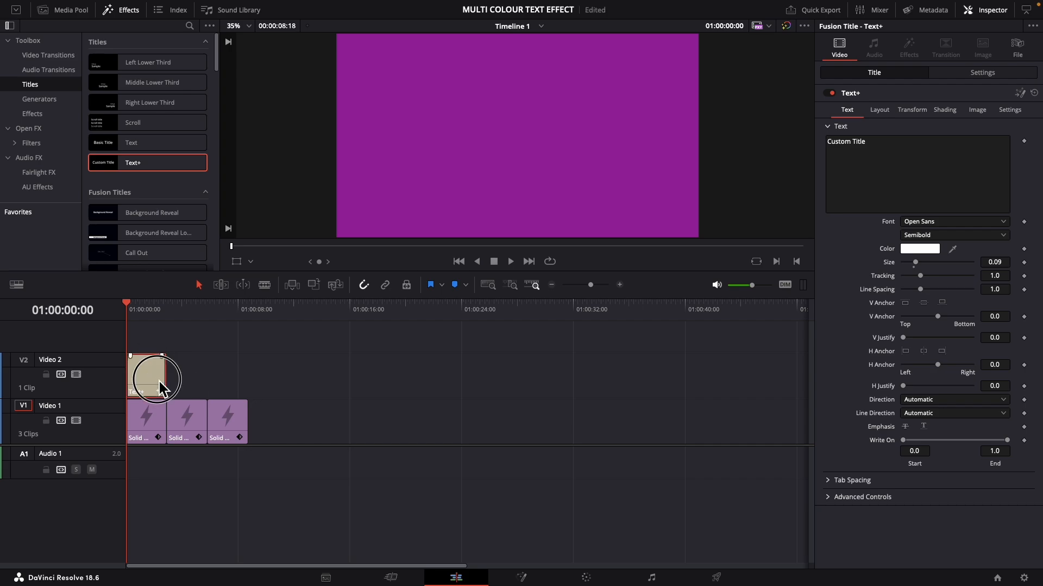
Replace the title text with "HI" and copy the title clip above the second and third Solid Color clips
{"action": "left_click", "coordinate": [867, 143]}
{"action": "key", "text": "ctrl+a"}
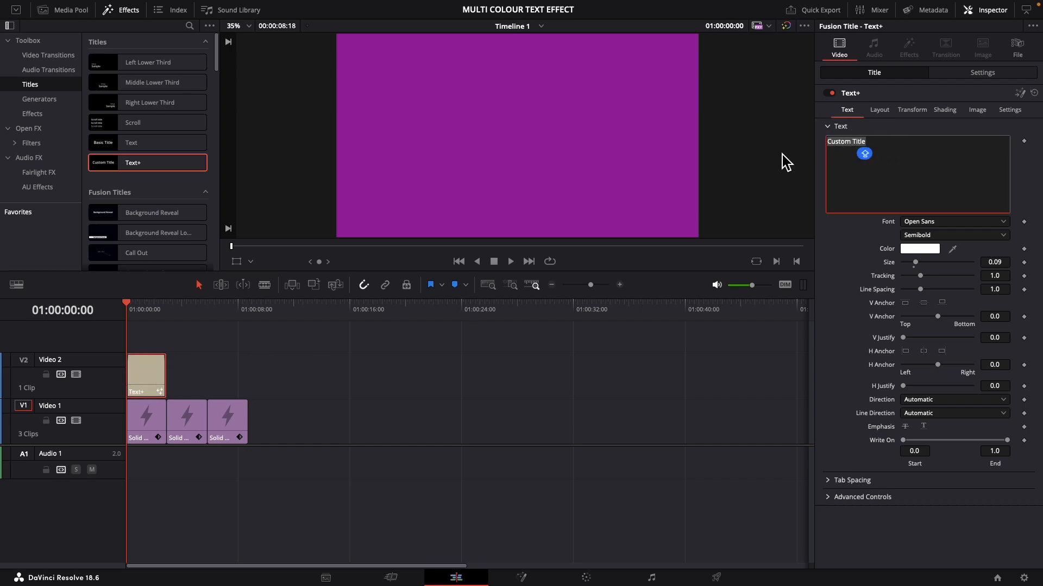
{"action": "type", "text": "HI"}
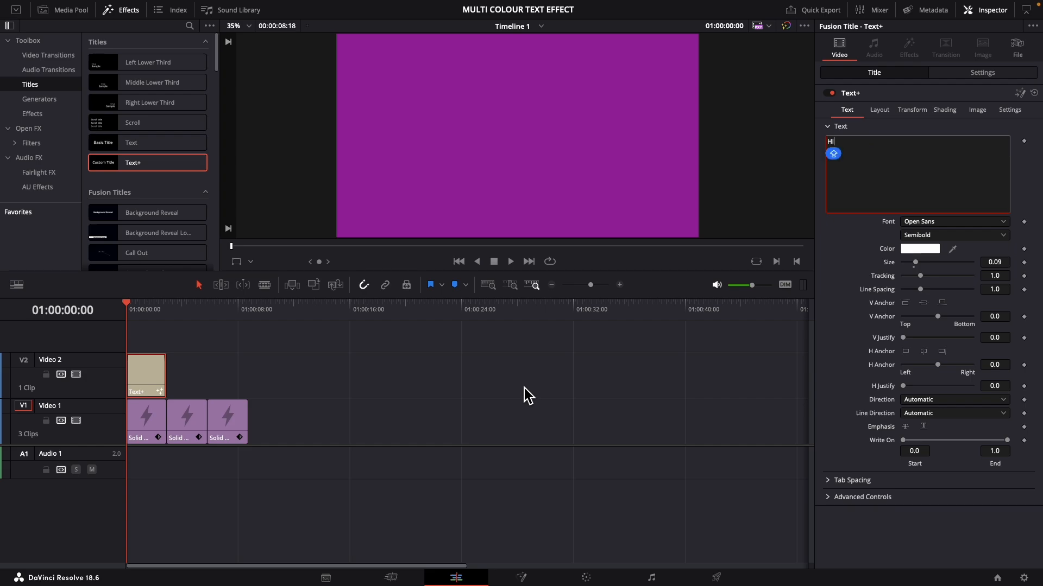
{"action": "left_click", "coordinate": [154, 380]}
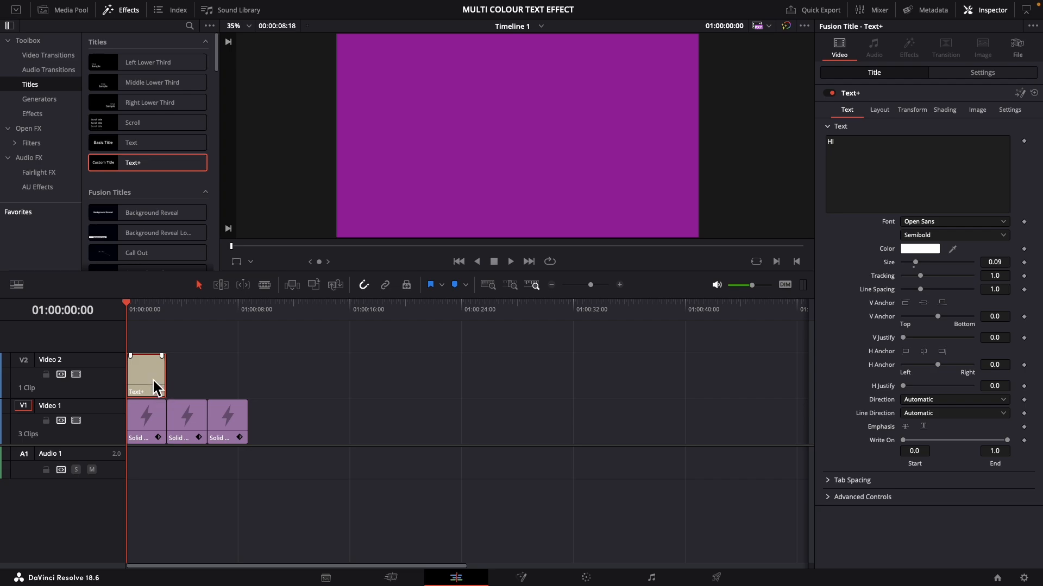
{"action": "left_click_drag", "start_coordinate": [152, 378], "coordinate": [233, 379]}
Replace the second title's text with "WELCOME TO"
{"action": "left_click", "coordinate": [189, 372]}
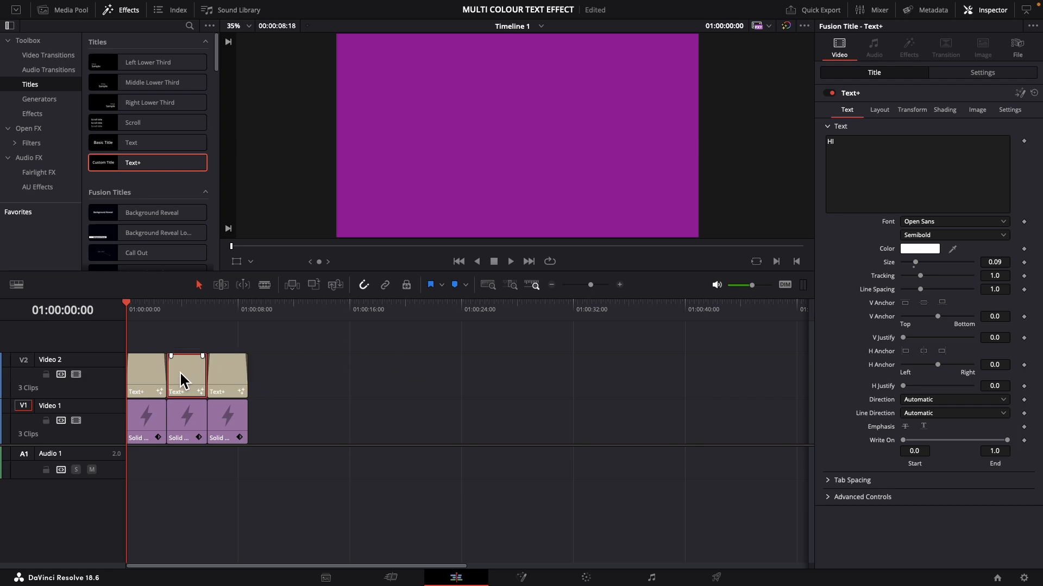
{"action": "left_click_drag", "start_coordinate": [892, 152], "coordinate": [819, 144]}
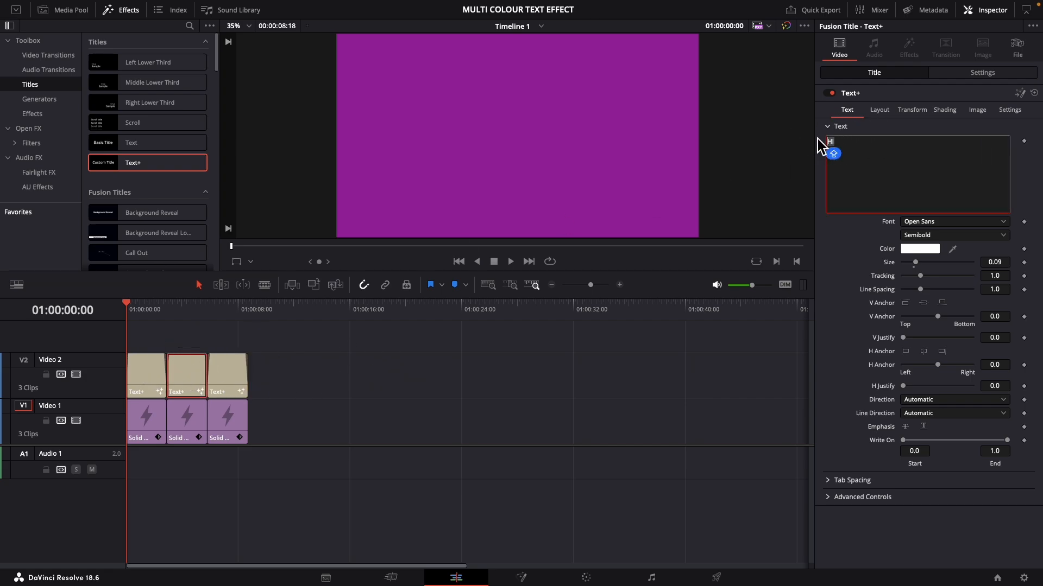
{"action": "type", "text": "WELCOME TO"}
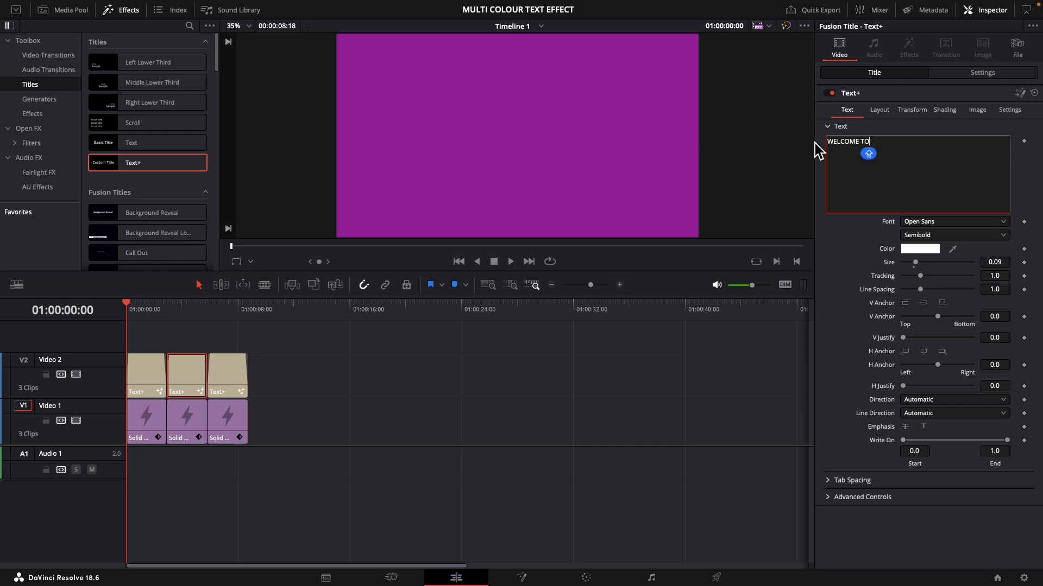
Replace the third title's text with the channel name in capitals
{"action": "left_click", "coordinate": [242, 385]}
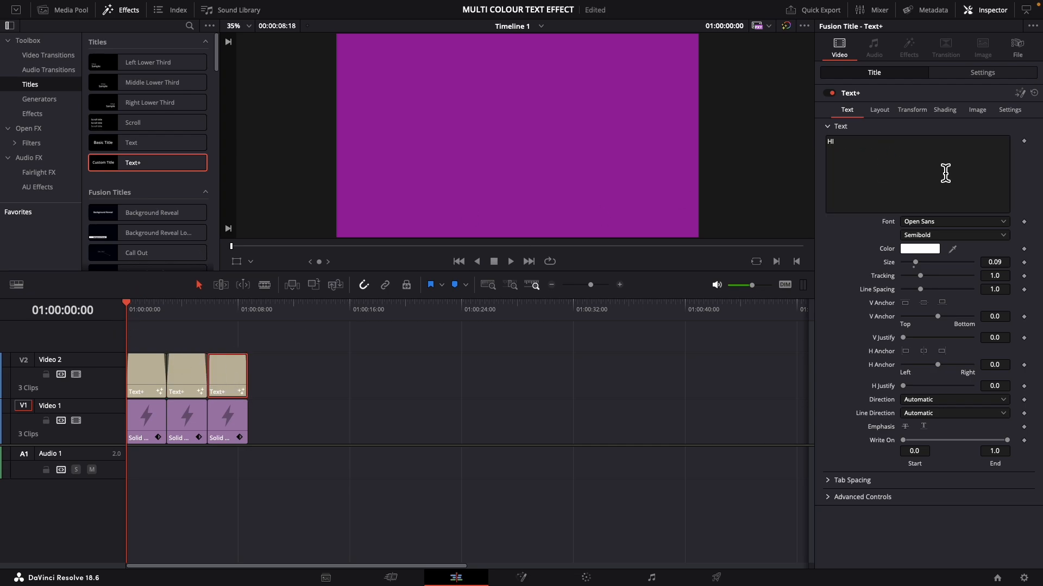
{"action": "left_click", "coordinate": [880, 154]}
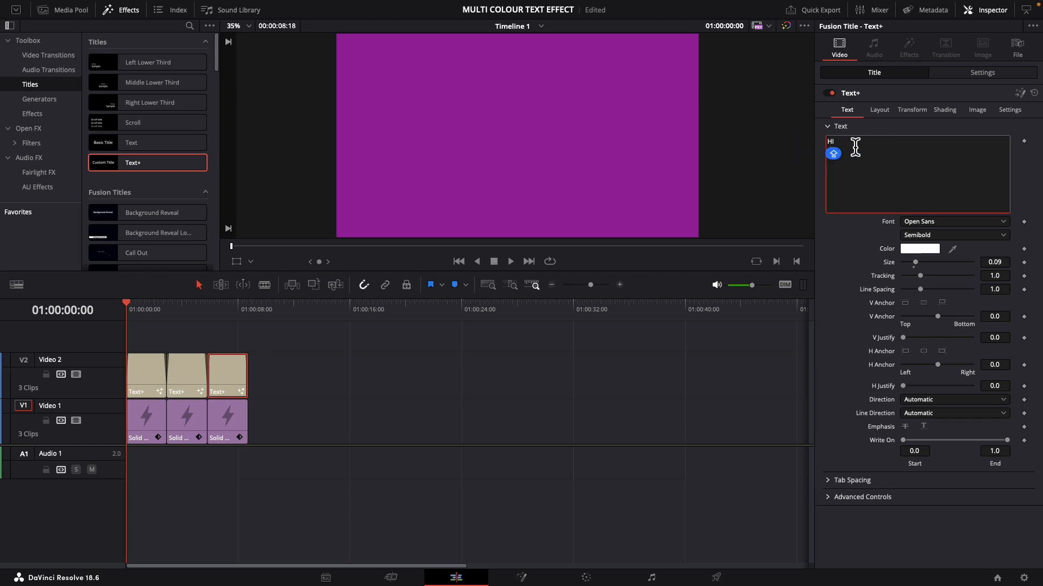
{"action": "left_click_drag", "start_coordinate": [855, 147], "coordinate": [815, 141]}
{"action": "type", "text": "TEJASWI EDITS"}
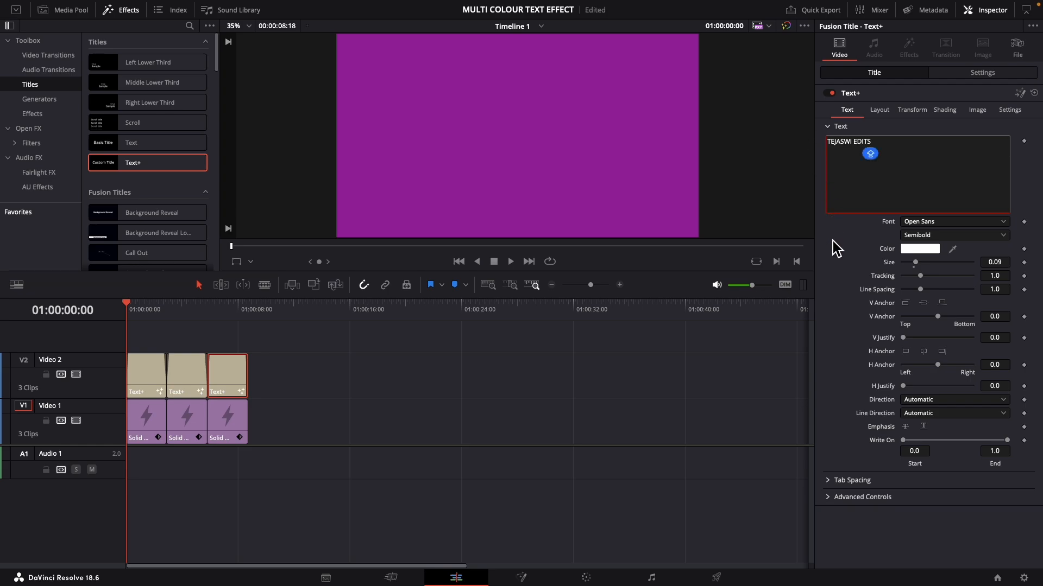
{"action": "left_click", "coordinate": [837, 248]}
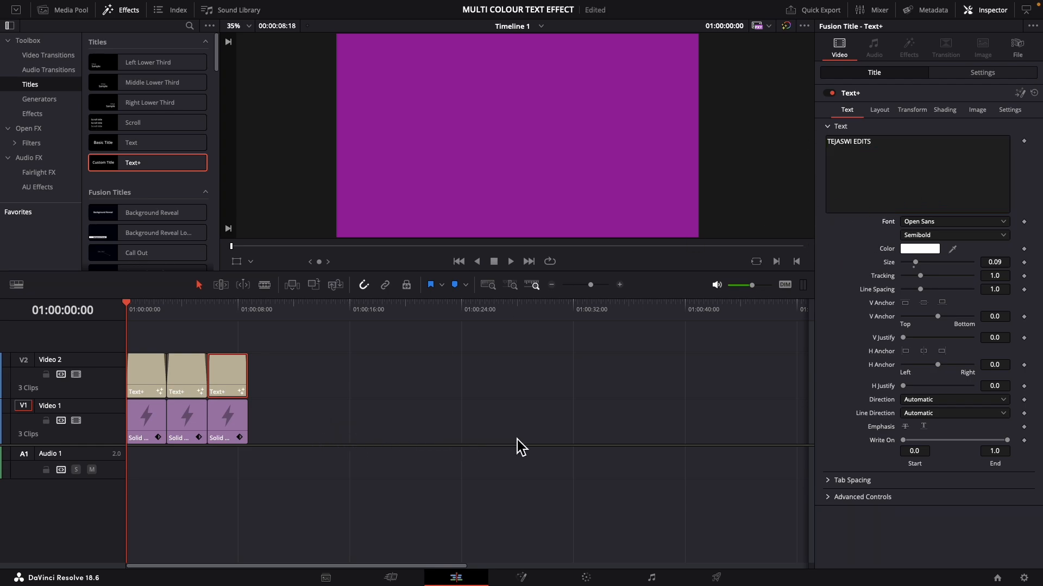
Set the composite mode of the first Text+ title, "HI", to Difference
{"action": "left_click", "coordinate": [146, 374]}
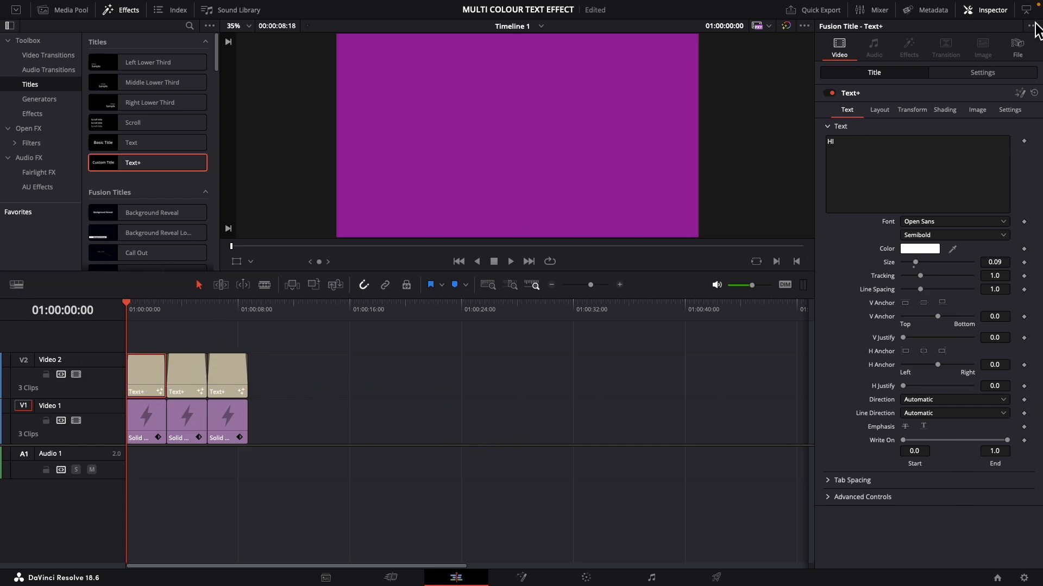
{"action": "left_click", "coordinate": [983, 74]}
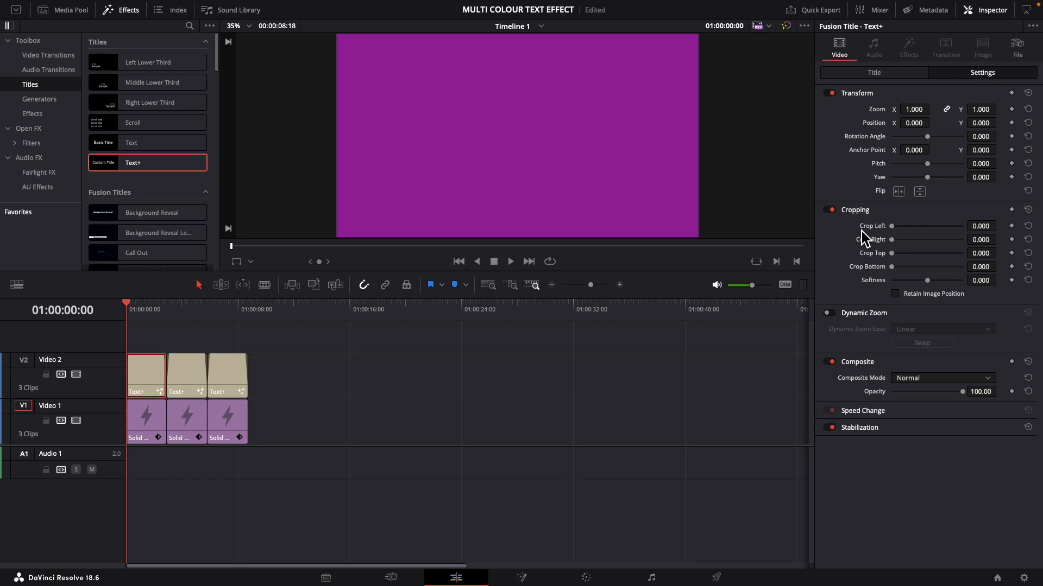
{"action": "left_click", "coordinate": [914, 380]}
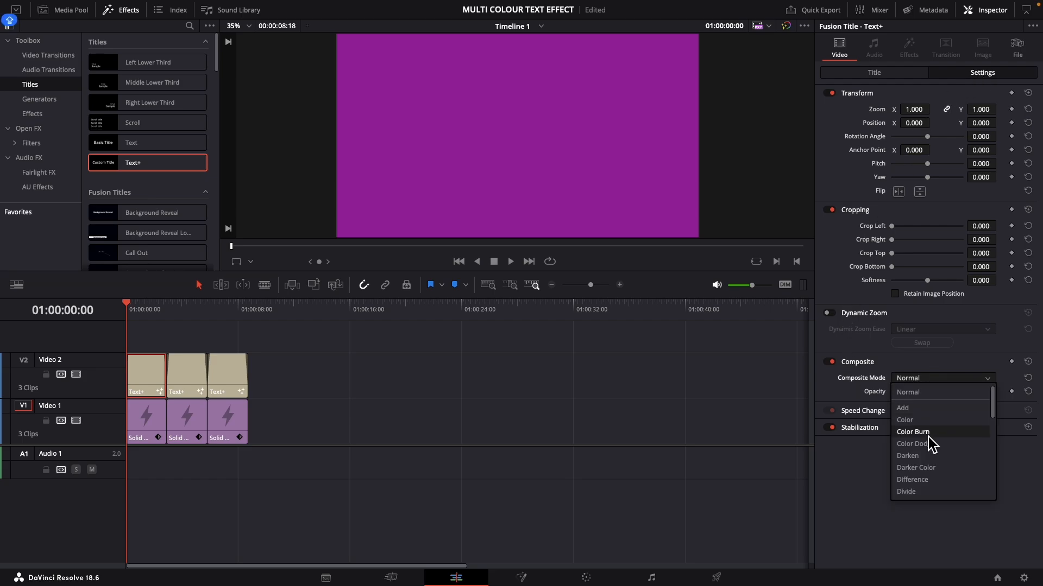
{"action": "left_click", "coordinate": [922, 480]}
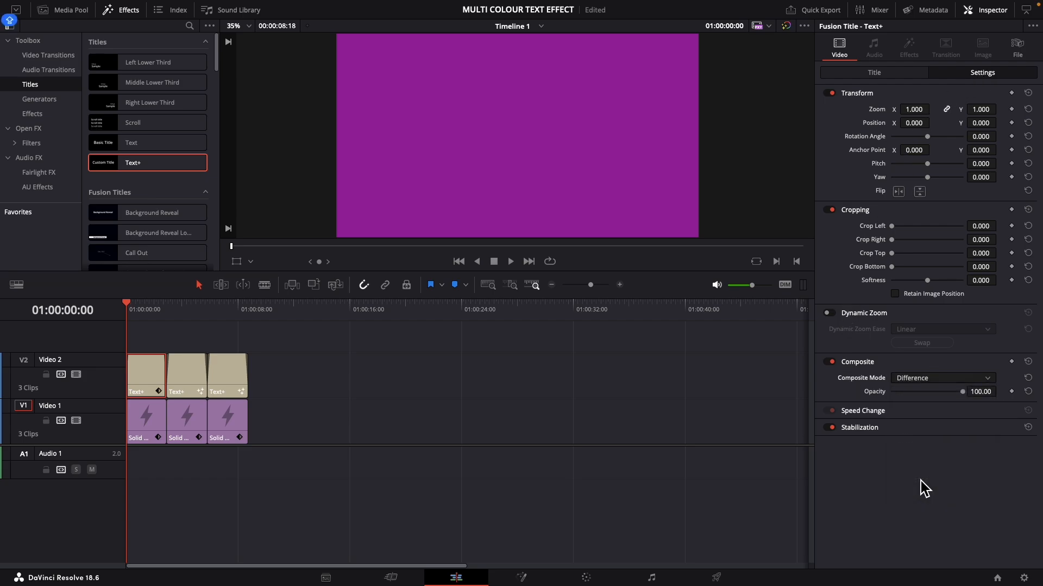
Set the composite mode of the second and third titles to Difference and play back the timeline
{"action": "left_click", "coordinate": [188, 376]}
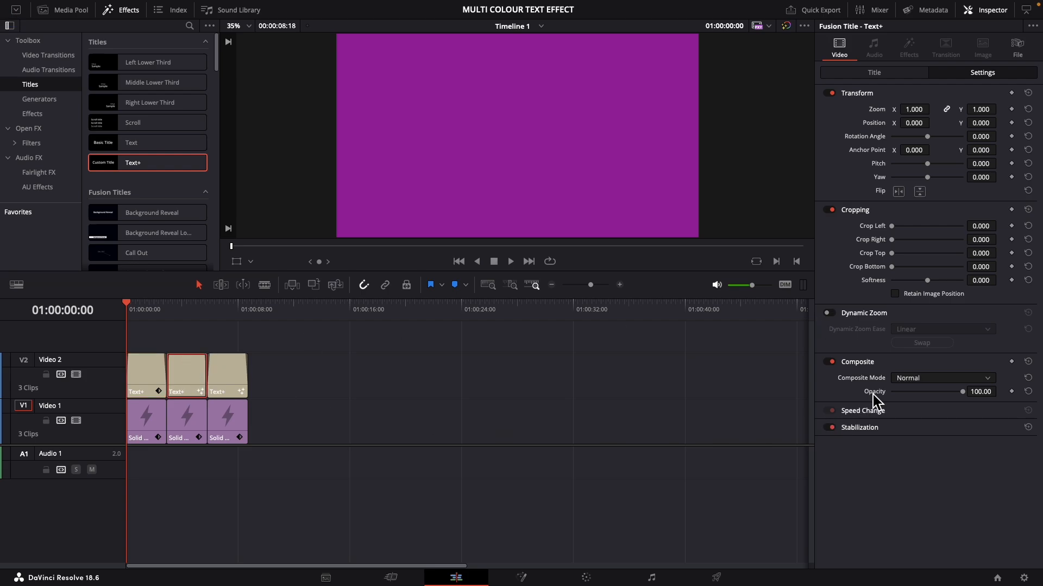
{"action": "left_click", "coordinate": [913, 380]}
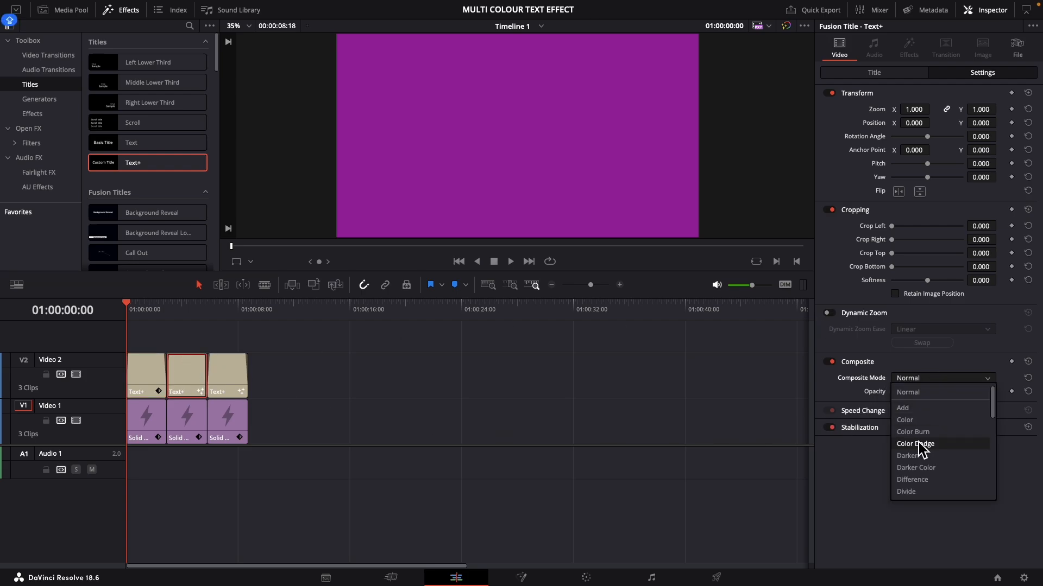
{"action": "left_click", "coordinate": [919, 482]}
{"action": "left_click", "coordinate": [227, 383]}
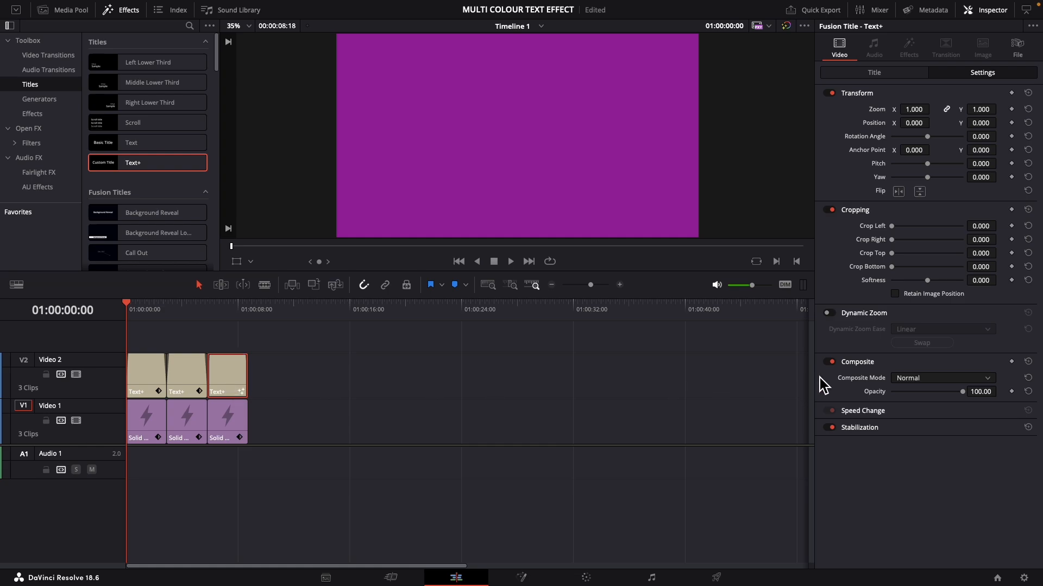
{"action": "left_click", "coordinate": [918, 380]}
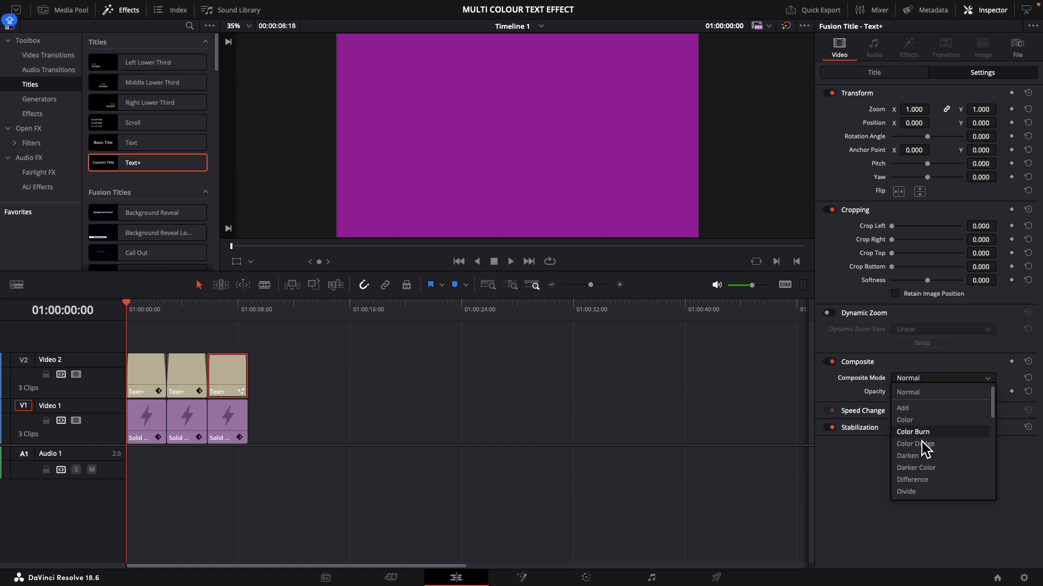
{"action": "left_click", "coordinate": [920, 480]}
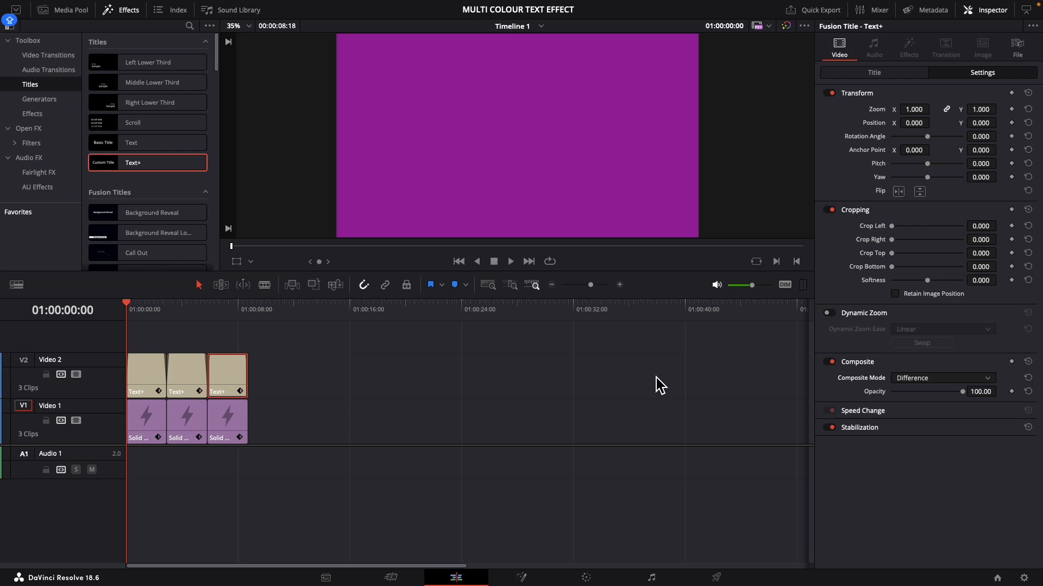
{"action": "key", "text": "space"}
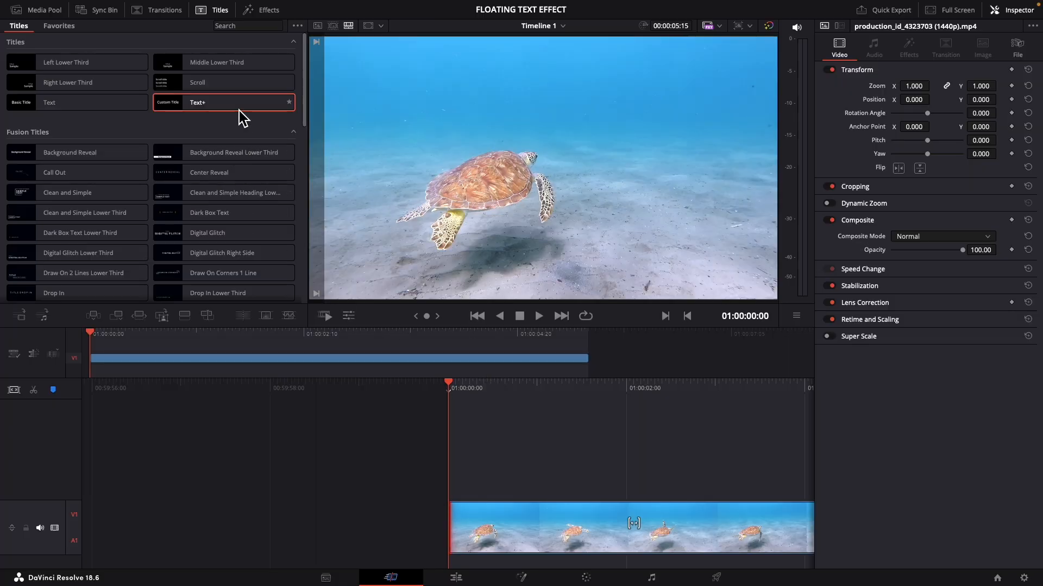
In the FLOATING TEXT EFFECT project, place a Text+ title above the turtle clip, reading "FLOATING" at size 0.127
{"action": "left_click_drag", "start_coordinate": [243, 117], "coordinate": [471, 441]}
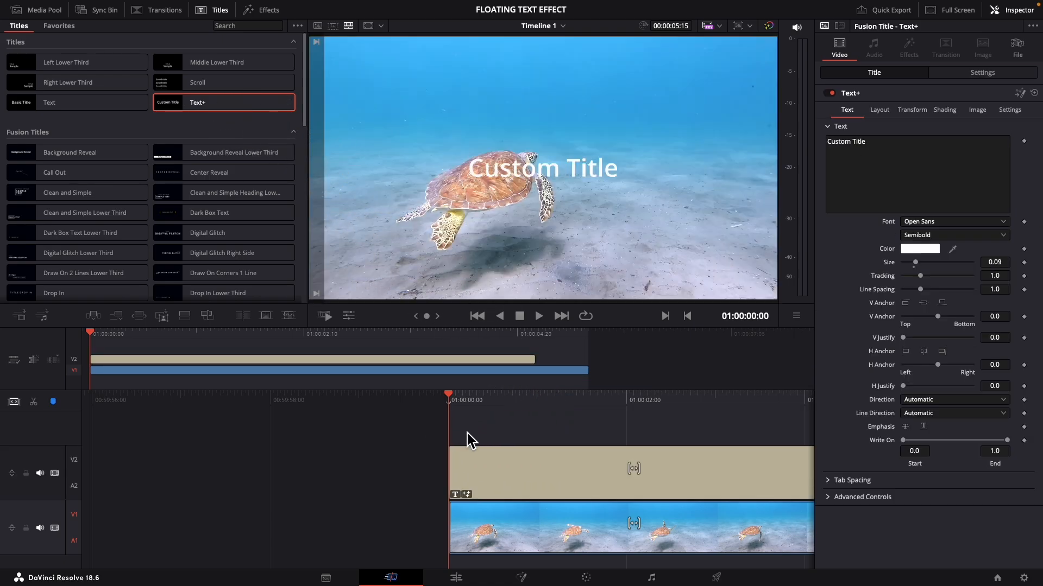
{"action": "left_click", "coordinate": [500, 474]}
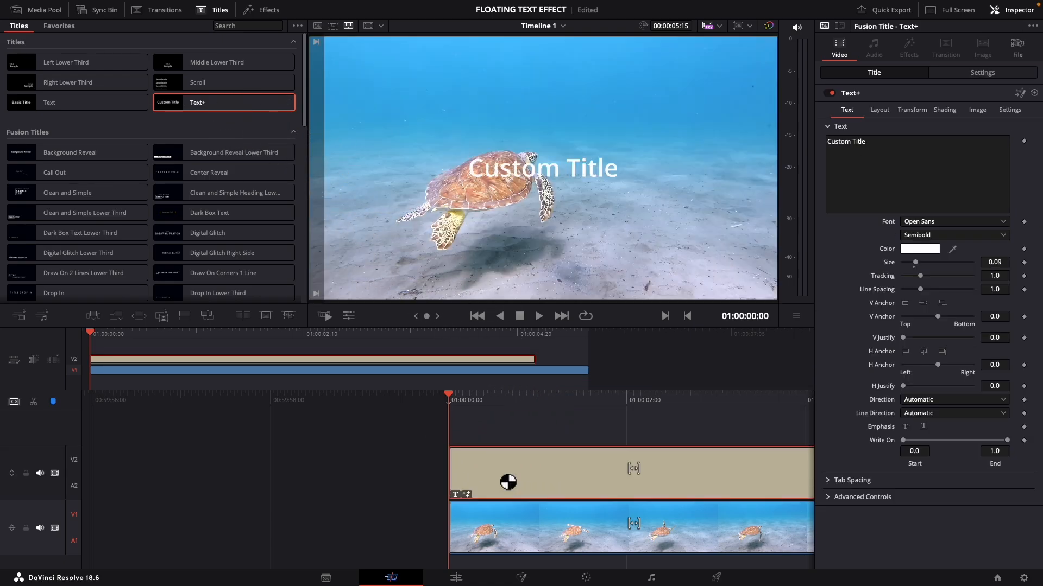
{"action": "triple_click", "coordinate": [895, 155]}
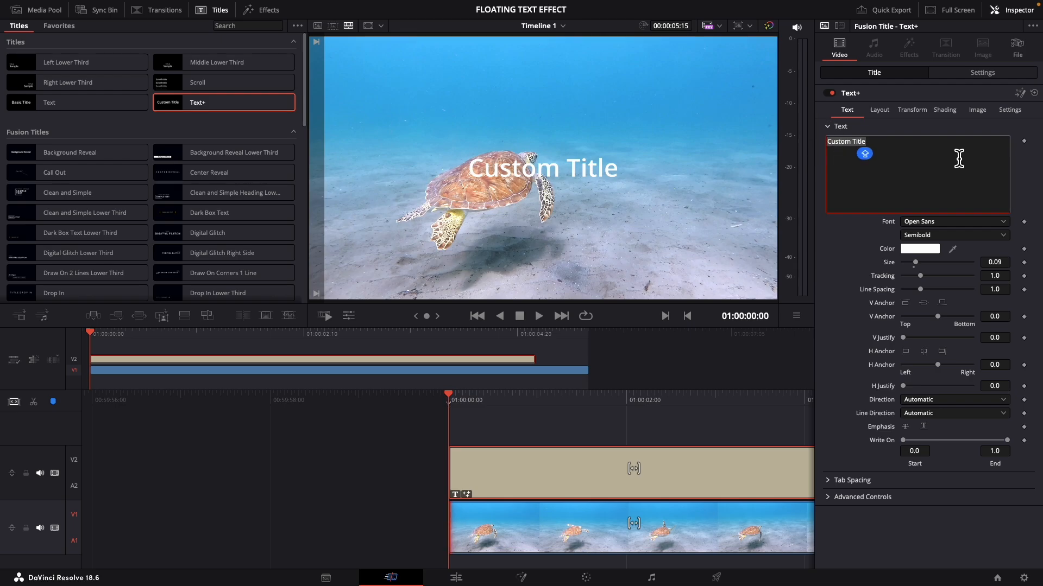
{"action": "type", "text": "FLOATING"}
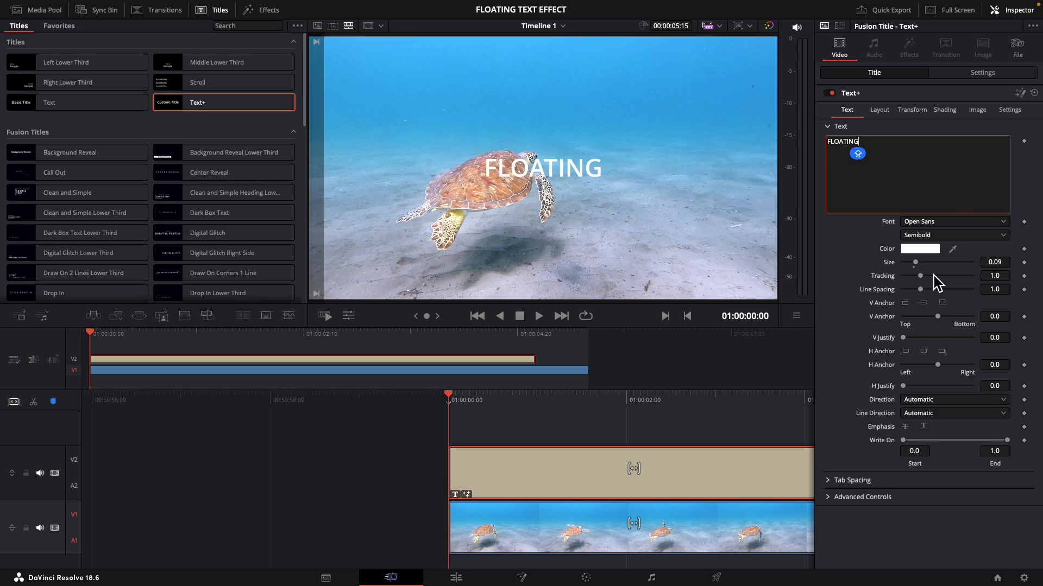
{"action": "left_click_drag", "start_coordinate": [988, 266], "coordinate": [679, 279]}
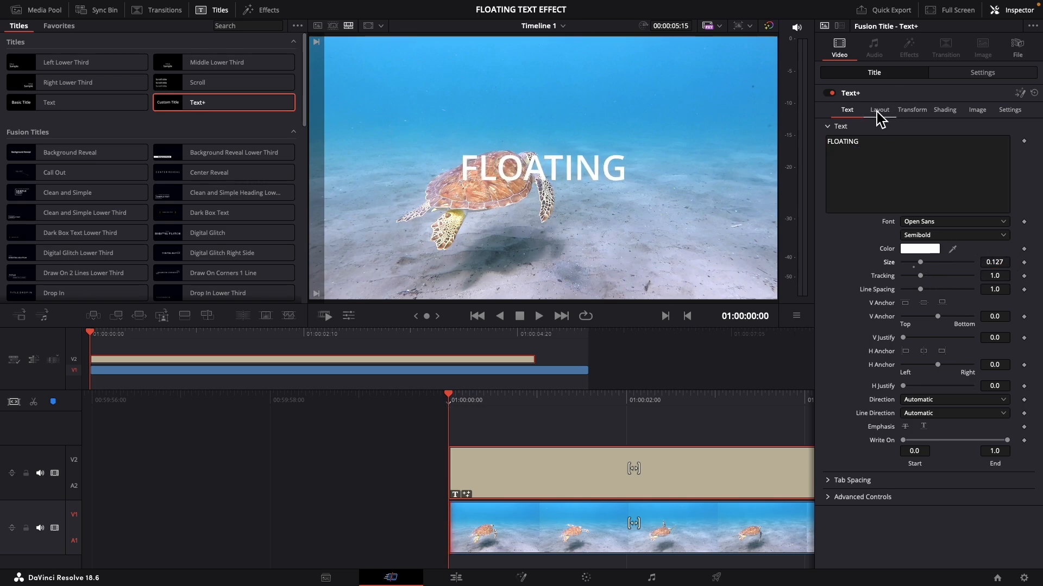
Move the FLOATING title to position X 351 and Y -393, over the sand beside the turtle
{"action": "left_click", "coordinate": [966, 74]}
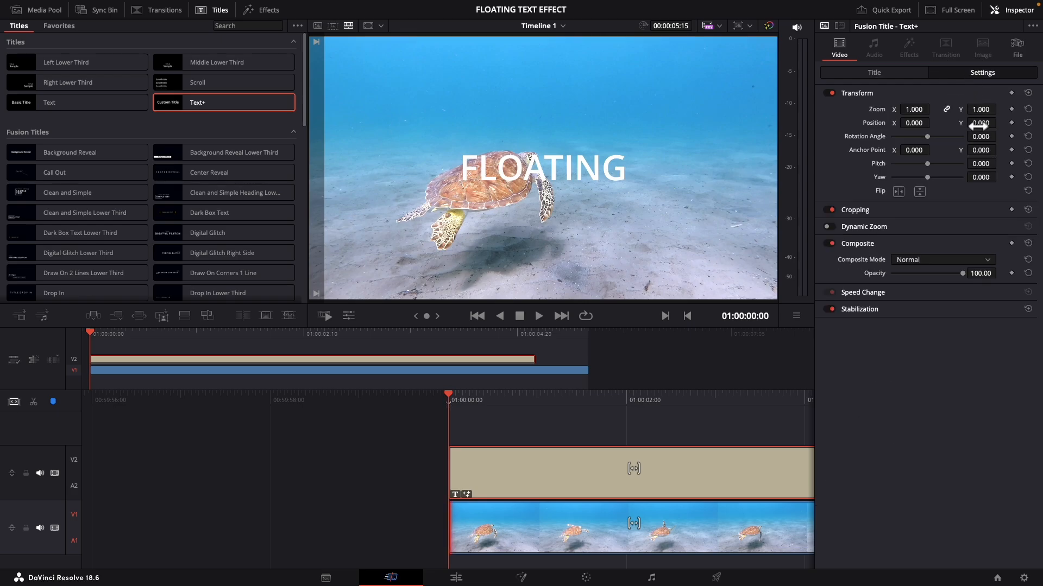
{"action": "left_click_drag", "start_coordinate": [975, 123], "coordinate": [756, 154]}
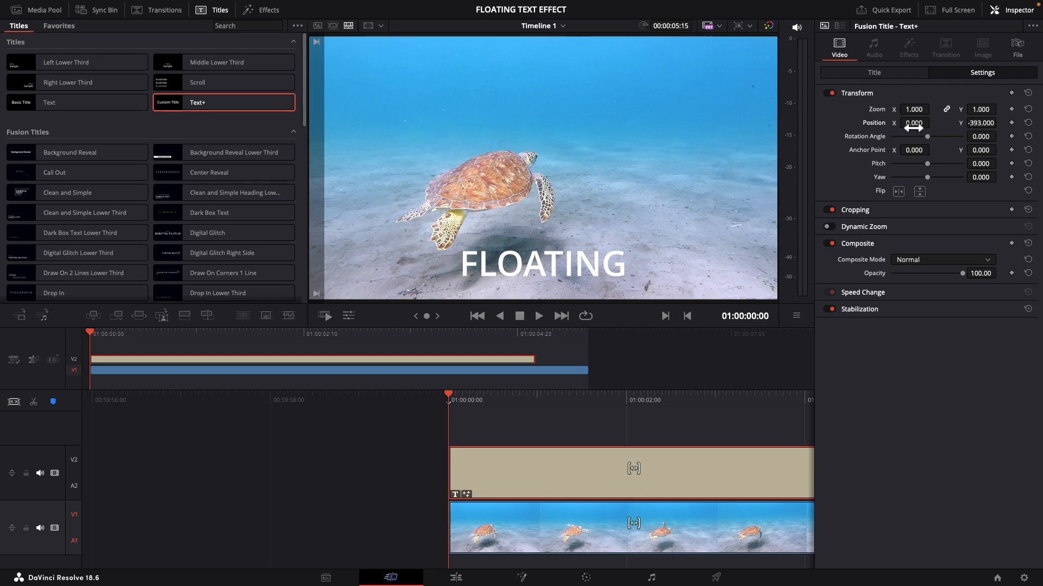
{"action": "left_click_drag", "start_coordinate": [913, 125], "coordinate": [584, 295]}
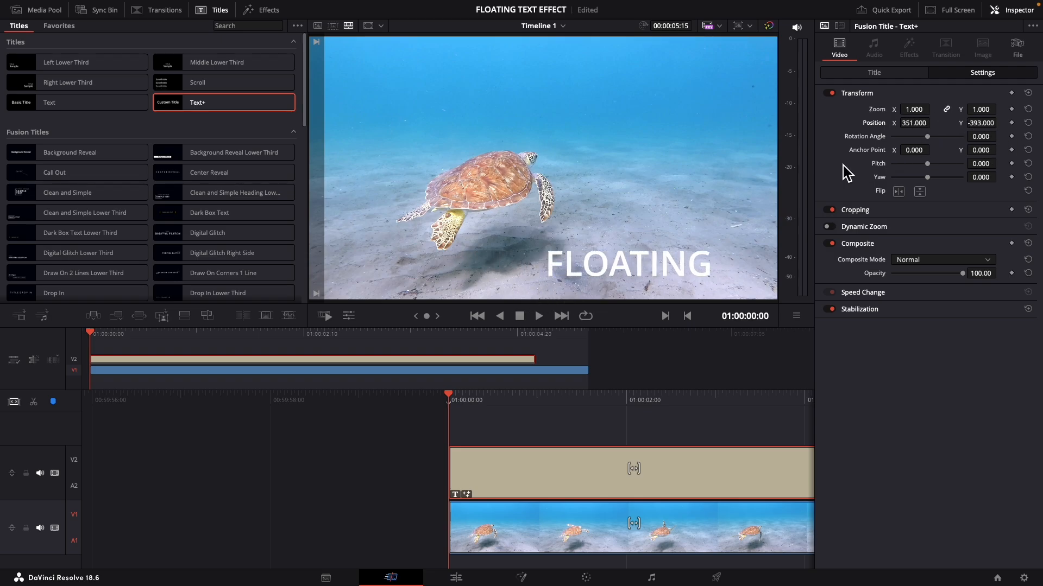
Tilt the FLOATING title's characters to an X rotation of 58.6 and play back the result
{"action": "left_click", "coordinate": [854, 76]}
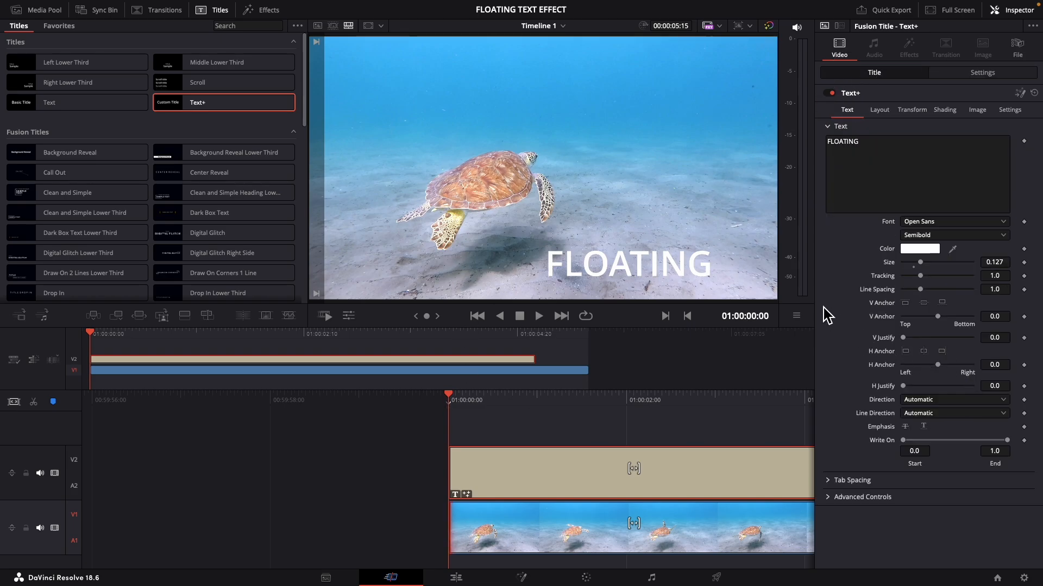
{"action": "left_click", "coordinate": [914, 111]}
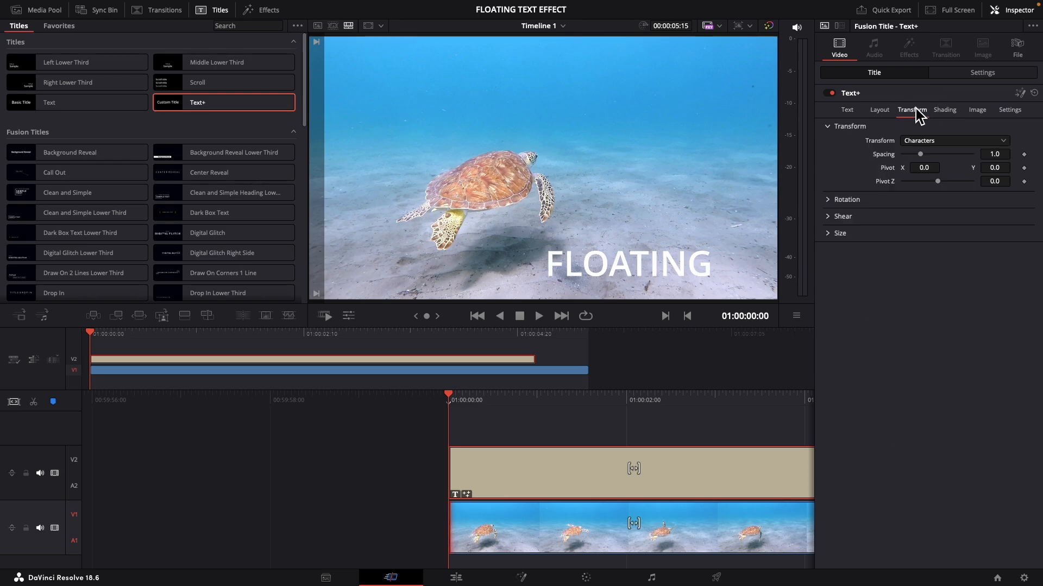
{"action": "left_click", "coordinate": [835, 200]}
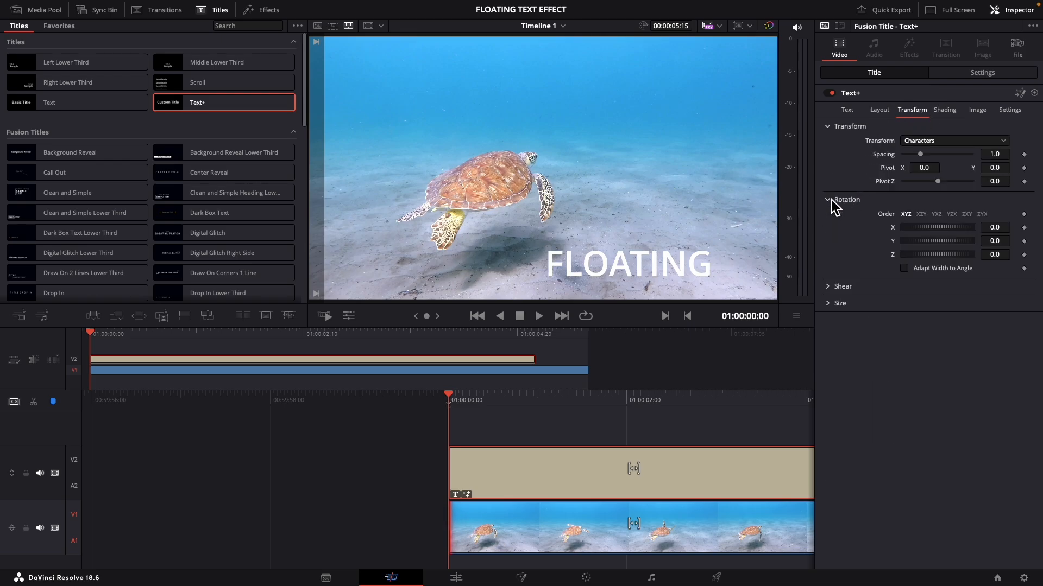
{"action": "left_click_drag", "start_coordinate": [986, 228], "coordinate": [796, 227]}
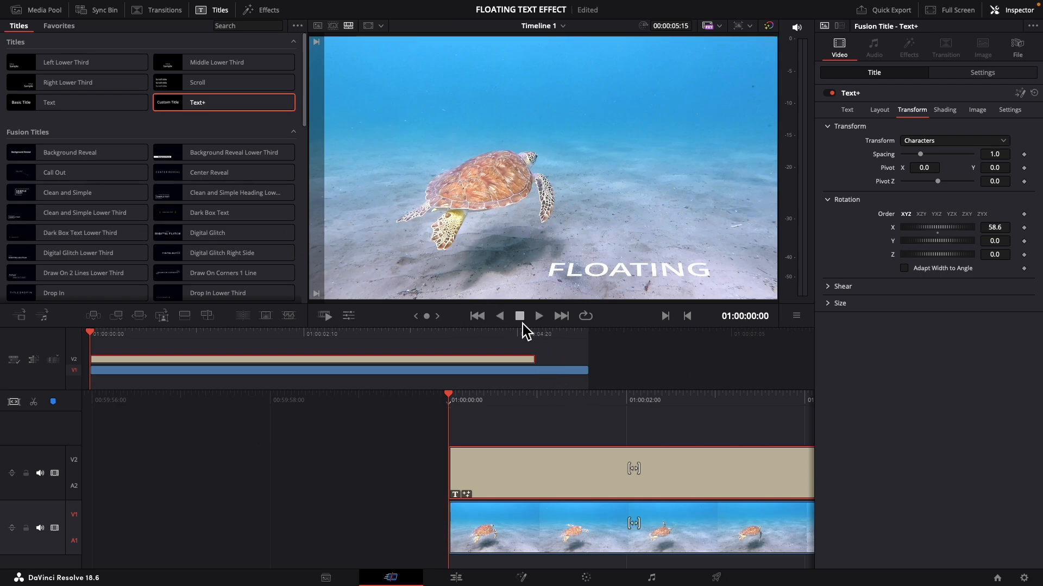
{"action": "left_click", "coordinate": [538, 317]}
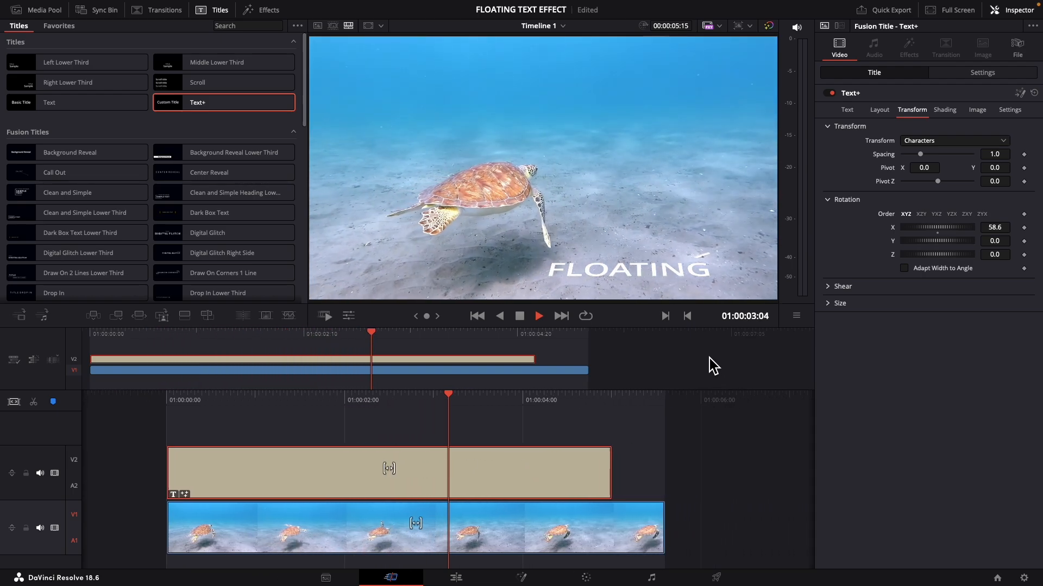
{"action": "key", "text": "space"}
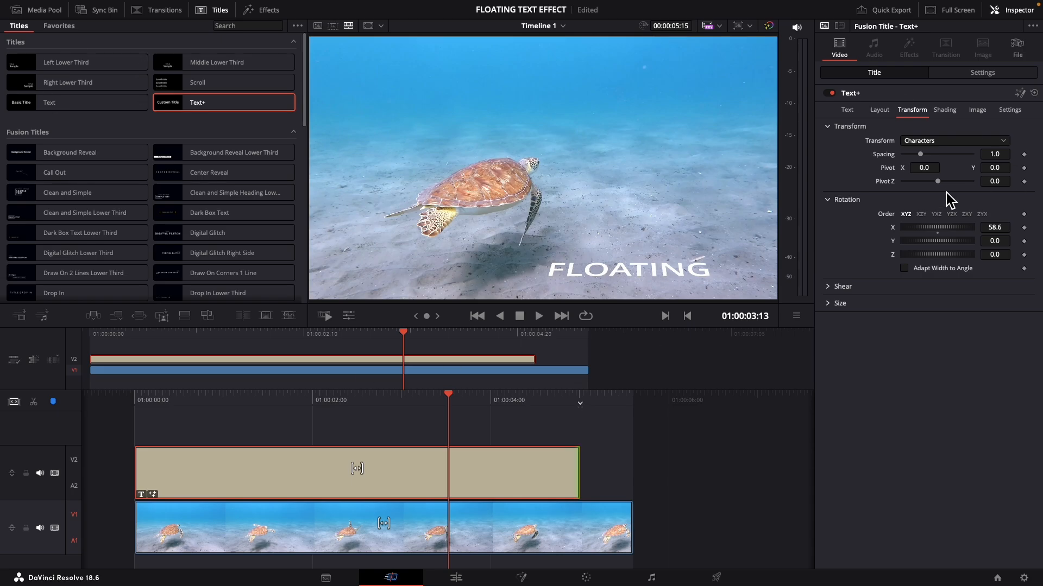
With the transform kept on Characters, set the Z rotation to 6.8 and keyframe it at frame 0 on the Fusion page
{"action": "left_click", "coordinate": [924, 143]}
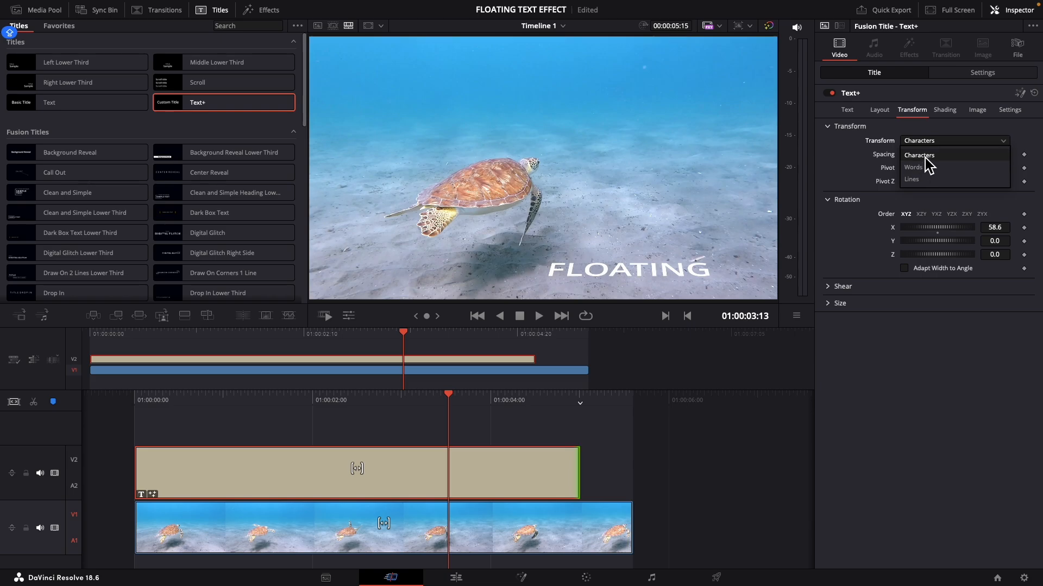
{"action": "left_click", "coordinate": [923, 155]}
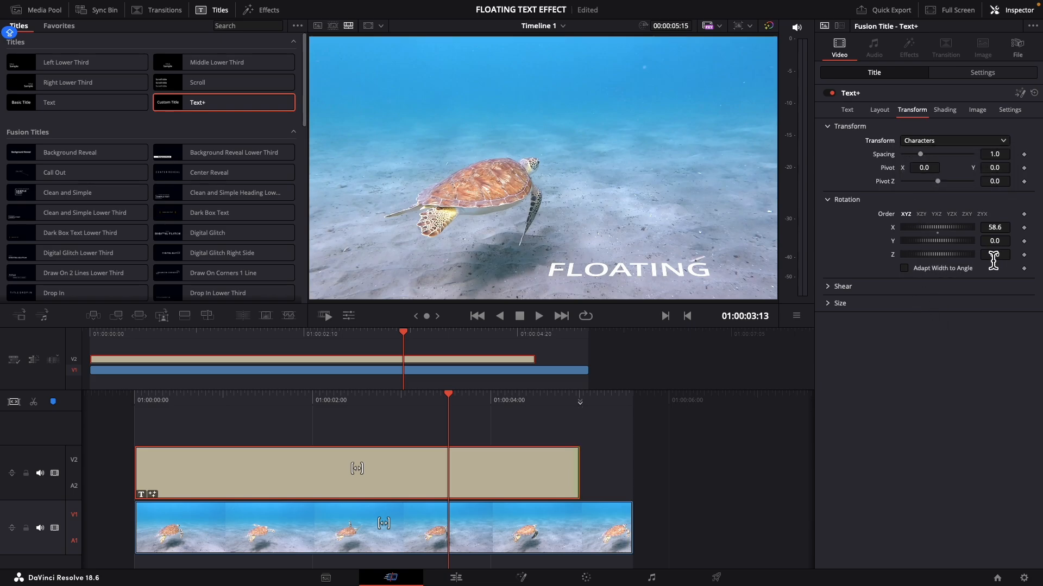
{"action": "left_click_drag", "start_coordinate": [994, 254], "coordinate": [1021, 255]}
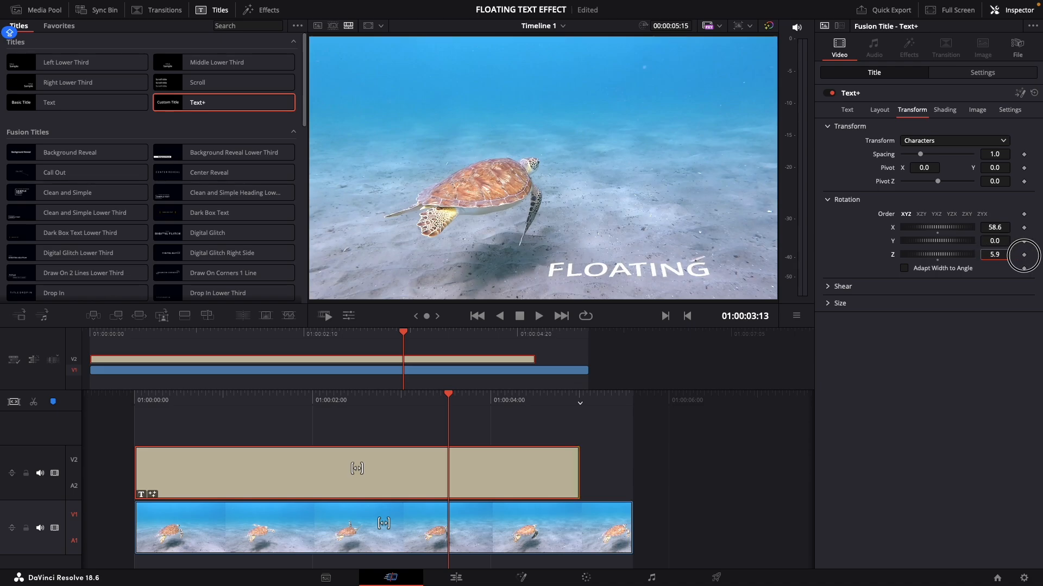
{"action": "mouse_move", "coordinate": [533, 264]}
{"action": "left_mouse_down"}
{"action": "mouse_move", "coordinate": [542, 261]}
{"action": "mouse_move", "coordinate": [518, 254]}
{"action": "left_mouse_up"}
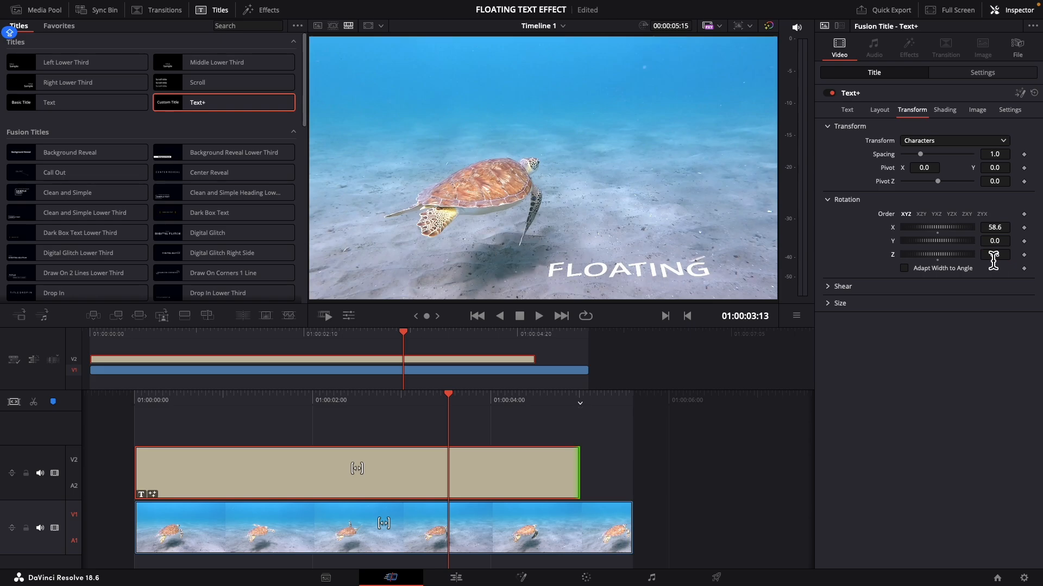
{"action": "key", "text": "shift+5"}
{"action": "left_click", "coordinate": [1023, 268]}
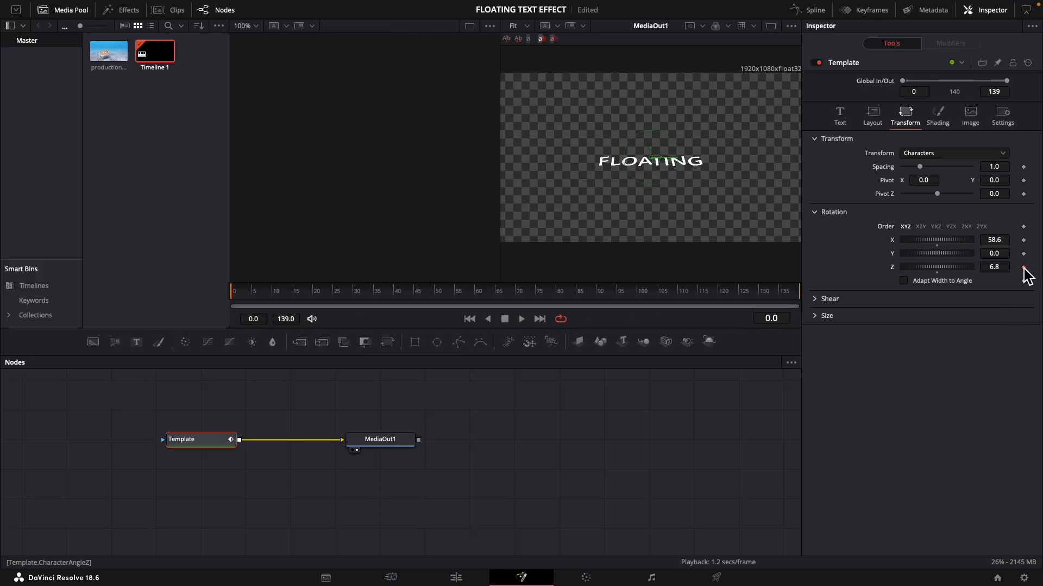
Keyframe the characters' Z rotation at -10.7 on frame 10, 18.0 on frame 19 and -5.5 around frame 29
{"action": "left_click", "coordinate": [275, 291]}
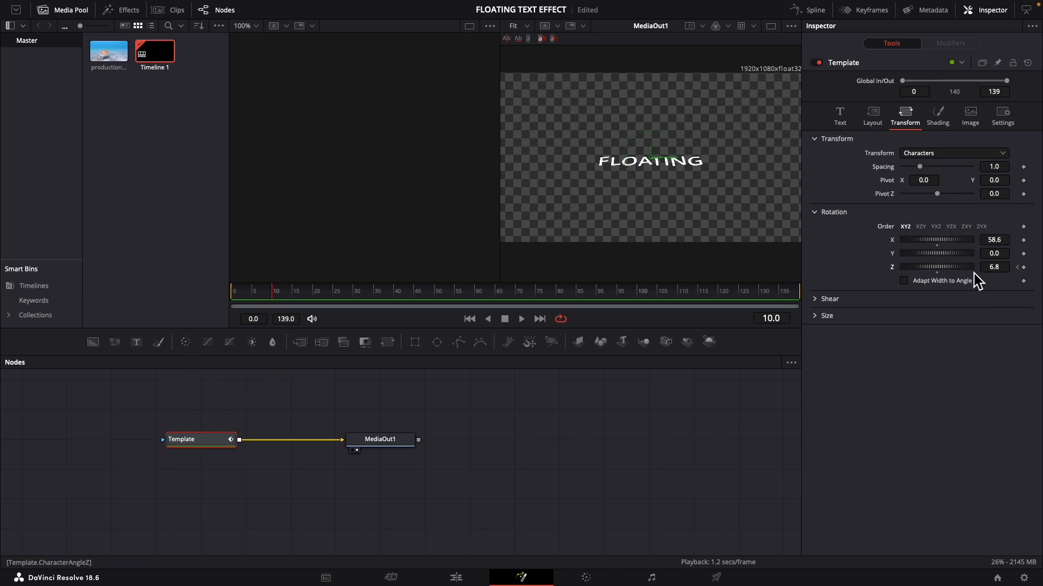
{"action": "left_click_drag", "start_coordinate": [1004, 270], "coordinate": [971, 270]}
{"action": "left_click_drag", "start_coordinate": [933, 270], "coordinate": [907, 271]}
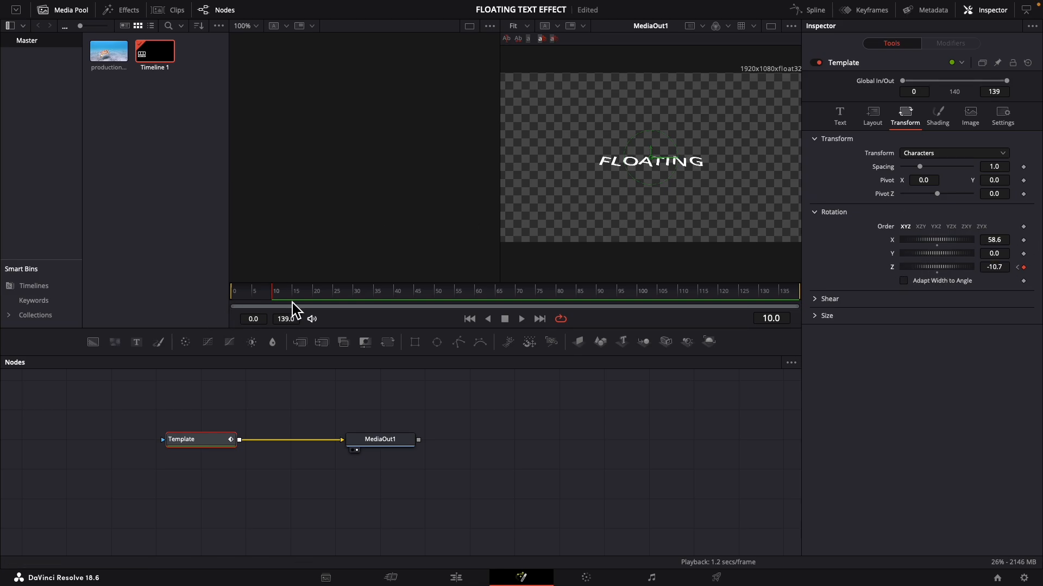
{"action": "left_click", "coordinate": [311, 291]}
{"action": "left_click_drag", "start_coordinate": [994, 268], "coordinate": [624, 265]}
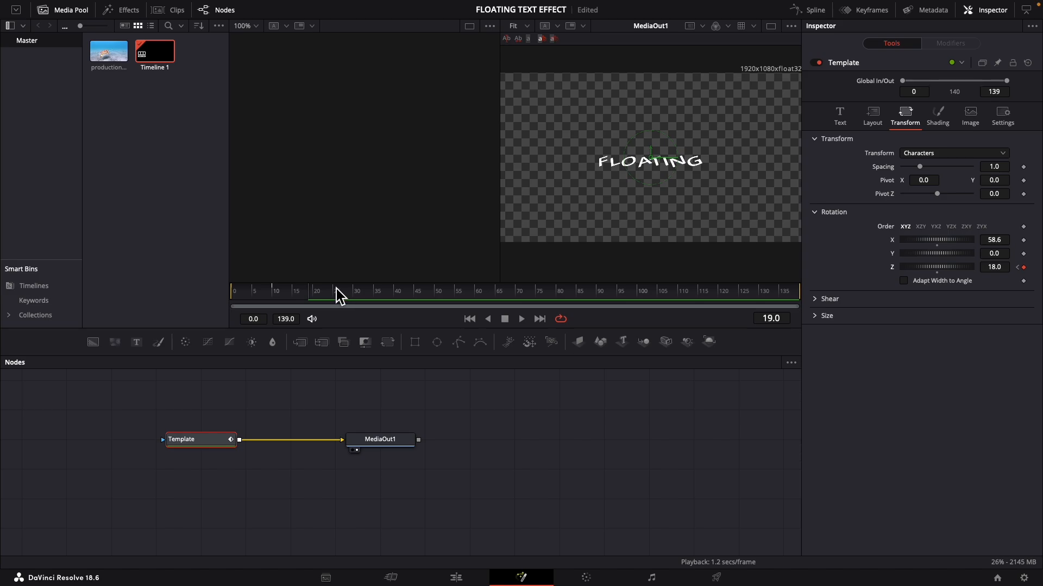
{"action": "left_click_drag", "start_coordinate": [995, 267], "coordinate": [522, 273]}
Keyframe the characters' Z rotation at 34.3 on frame 40, again near frame 50, and at 64.7 on frame 59
{"action": "left_click", "coordinate": [392, 292]}
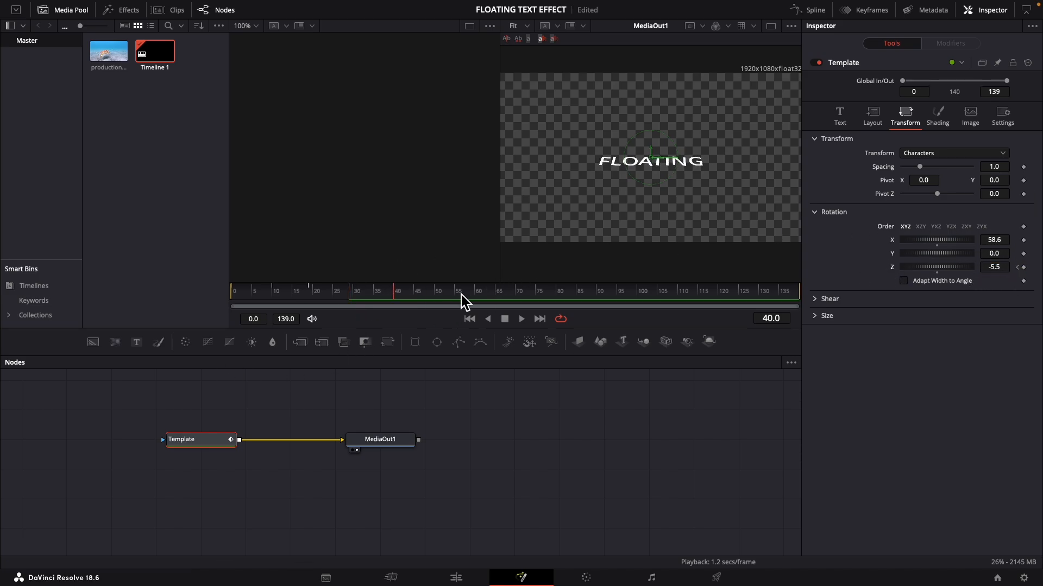
{"action": "left_click_drag", "start_coordinate": [1005, 267], "coordinate": [937, 266]}
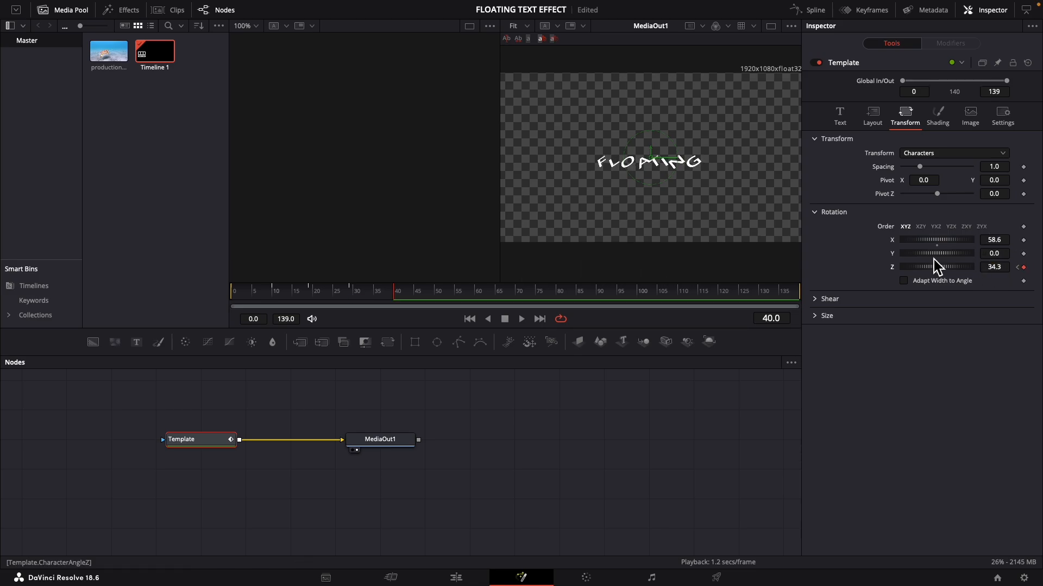
{"action": "left_click", "coordinate": [438, 292]}
{"action": "left_click_drag", "start_coordinate": [1003, 267], "coordinate": [677, 268]}
{"action": "left_click", "coordinate": [473, 292]}
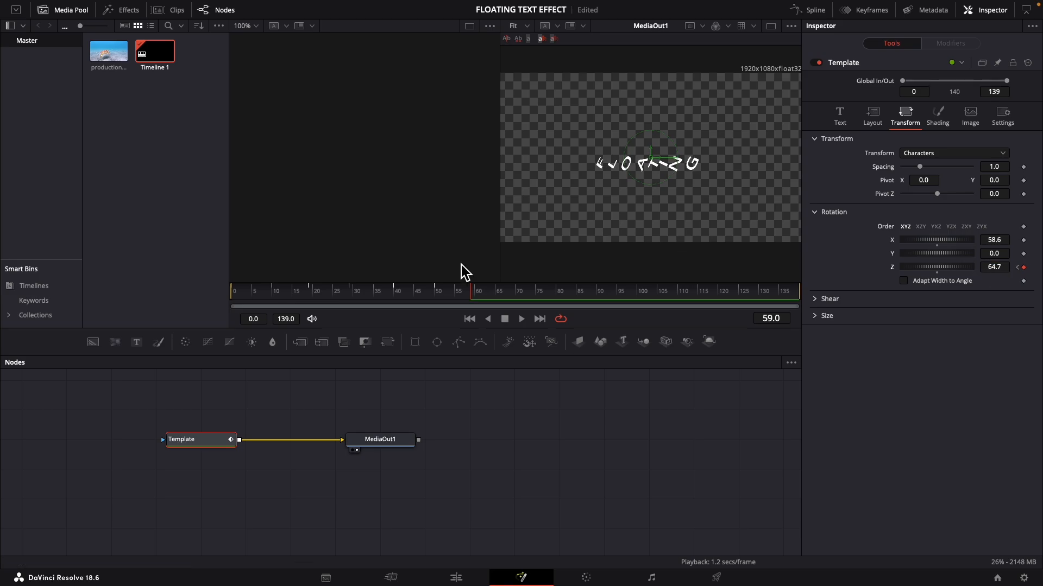
Keyframe the characters' Z rotation at -28.1 on frame 69, again near frame 80, and at -31.0 on frame 89
{"action": "left_click", "coordinate": [515, 292]}
{"action": "left_click_drag", "start_coordinate": [998, 268], "coordinate": [496, 321]}
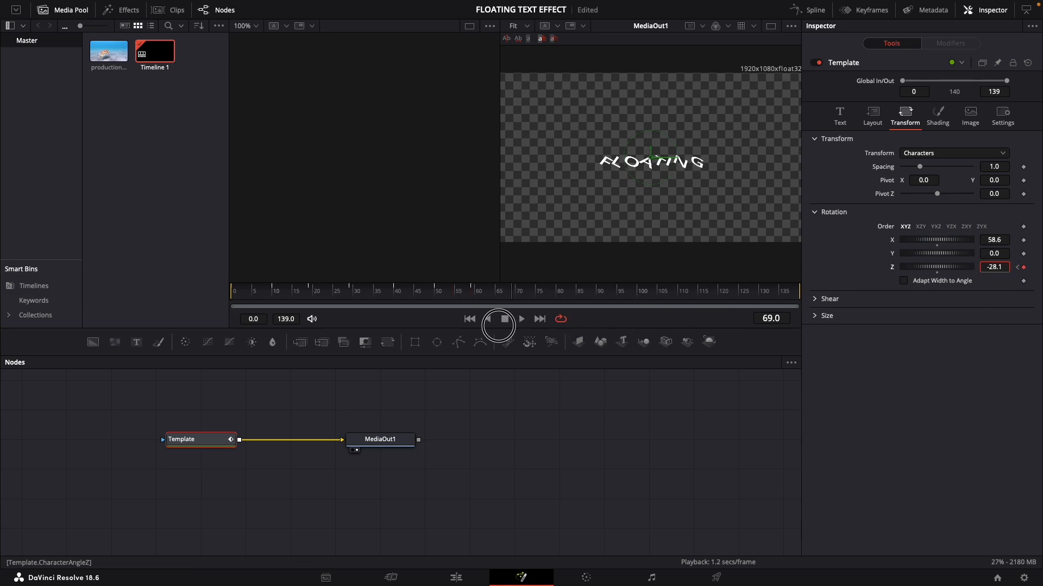
{"action": "left_click", "coordinate": [560, 292]}
{"action": "left_click_drag", "start_coordinate": [996, 268], "coordinate": [588, 321]}
{"action": "left_click_drag", "start_coordinate": [997, 267], "coordinate": [653, 327]}
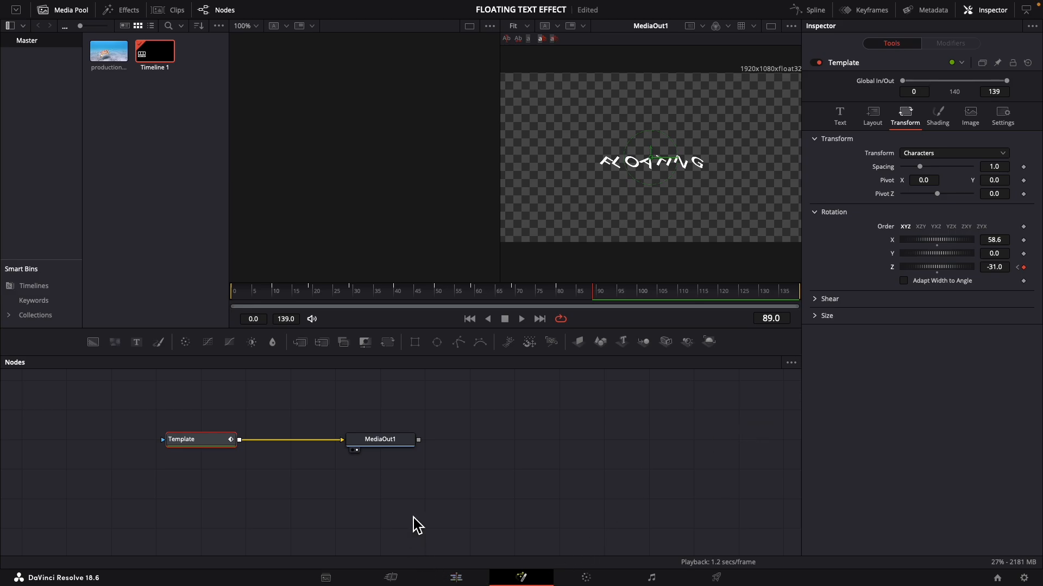
Play back the animated FLOATING title over the turtle footage from the start on the Edit page, rechecking the Fusion composition
{"action": "left_click", "coordinate": [456, 578]}
{"action": "left_click", "coordinate": [459, 261]}
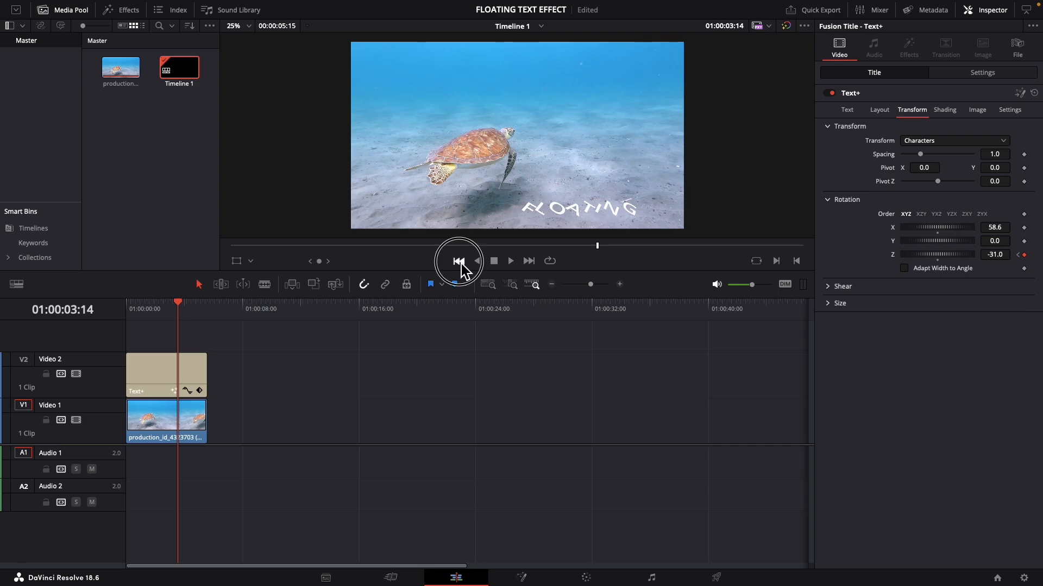
{"action": "left_click", "coordinate": [510, 261]}
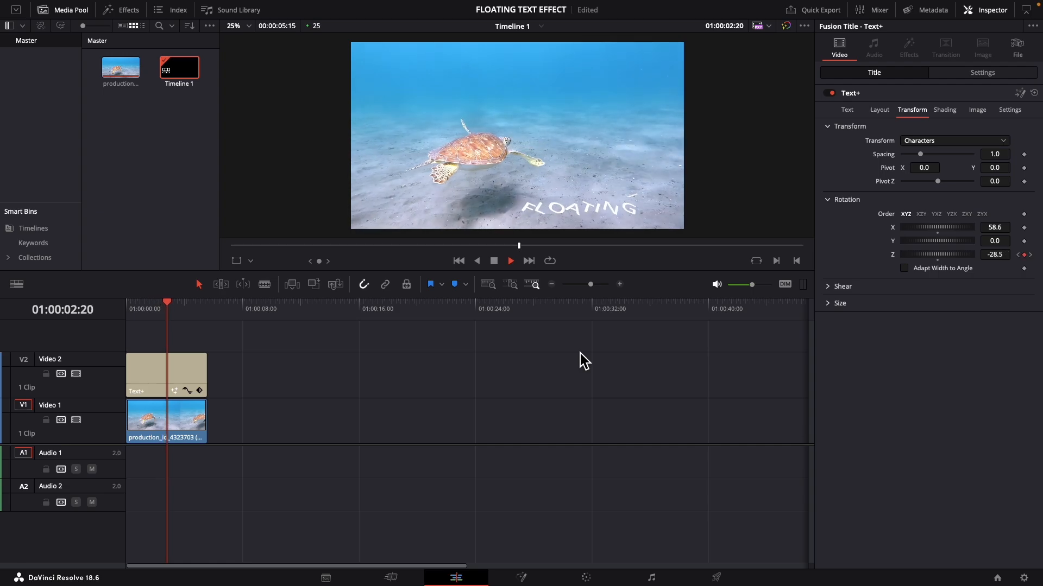
{"action": "key", "text": "space"}
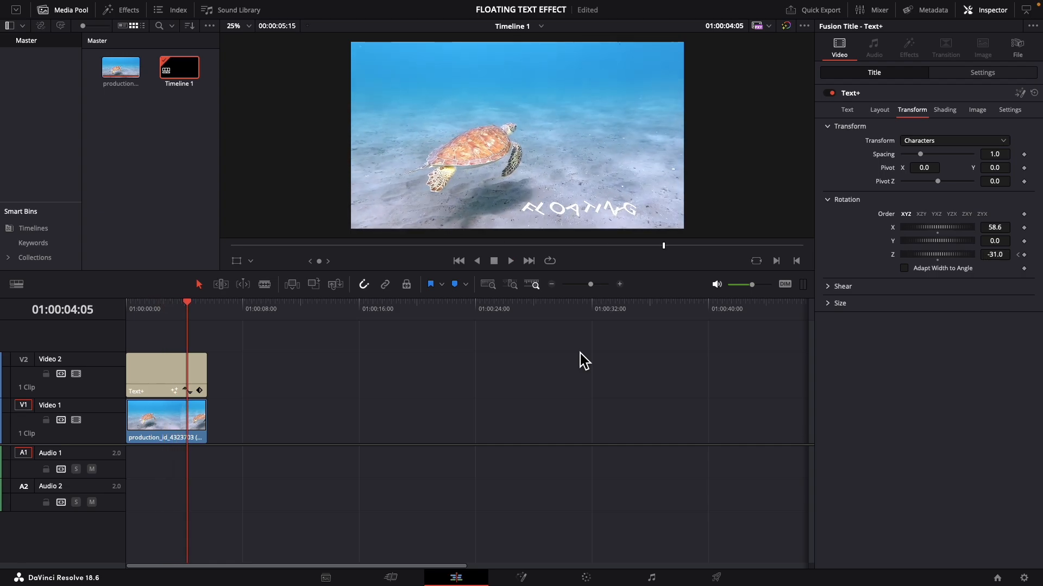
{"action": "key", "text": "shift+5"}
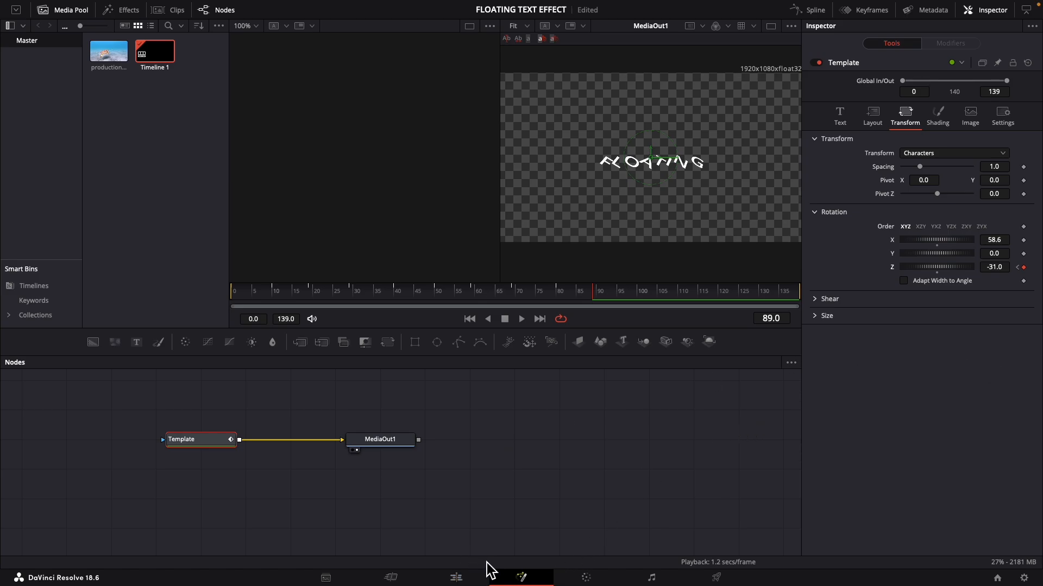
{"action": "left_click", "coordinate": [453, 576]}
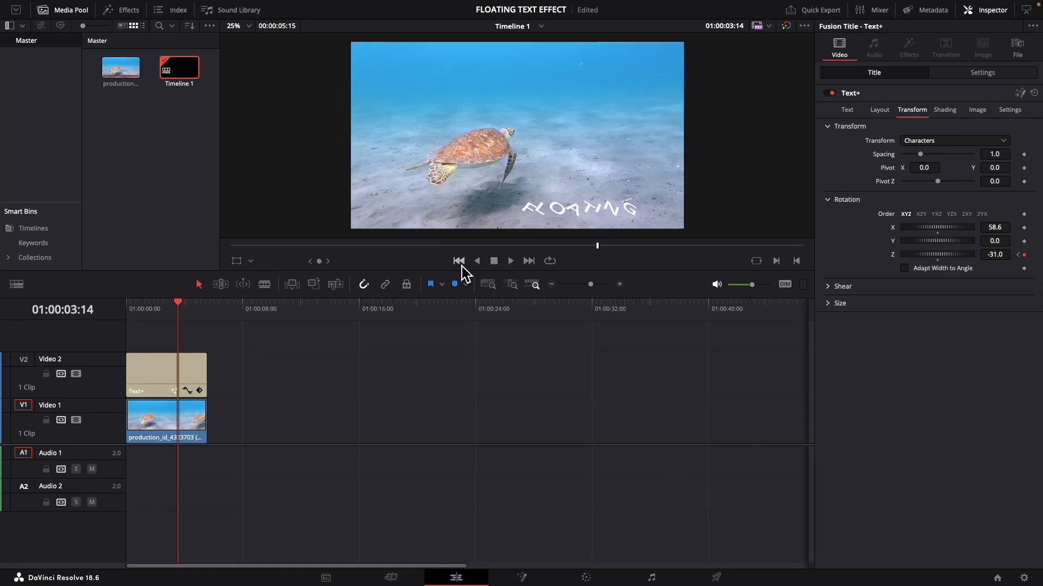